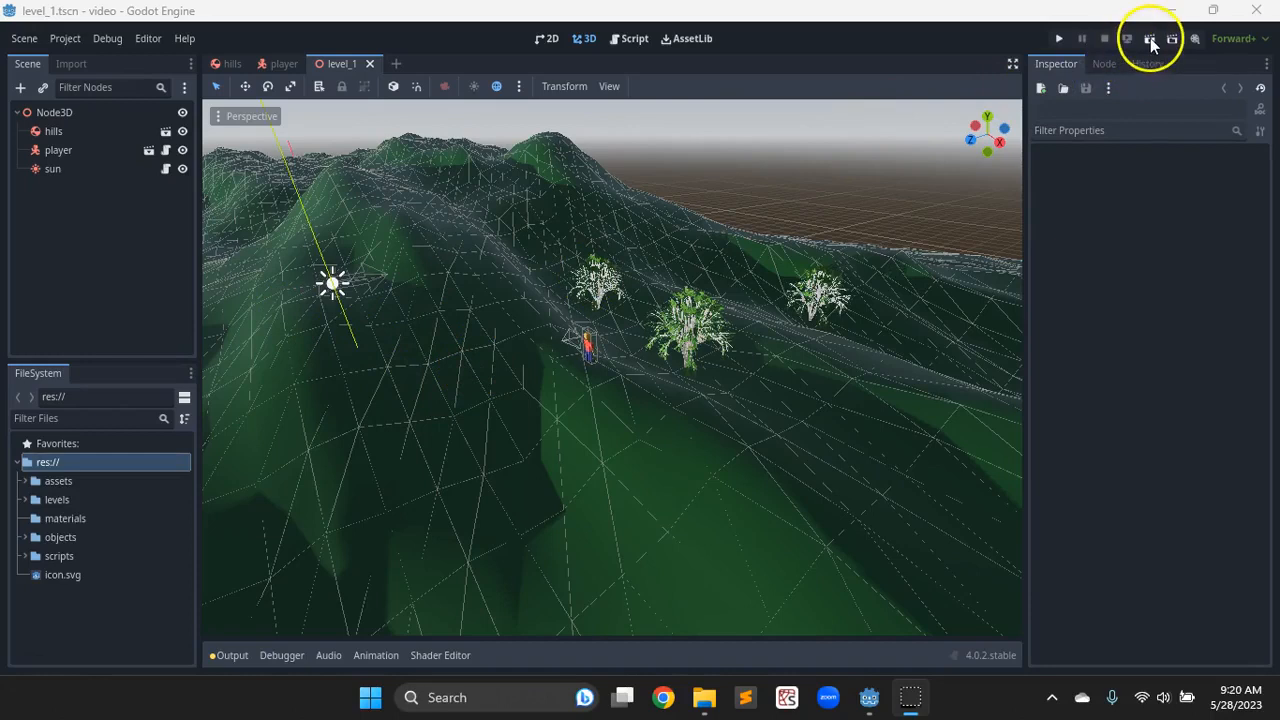
Step: Run the level_1 scene to watch the sun's day-night lighting, and close the game window
key(ctrl+s)
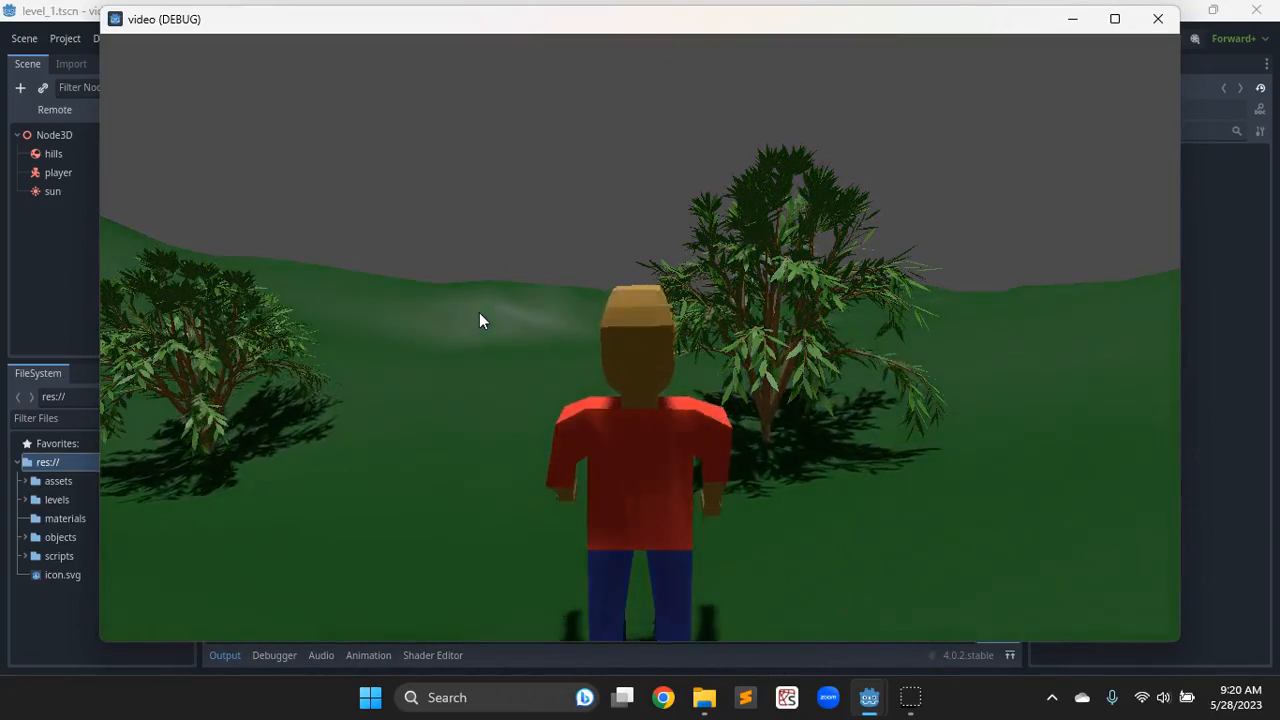
click(505, 175)
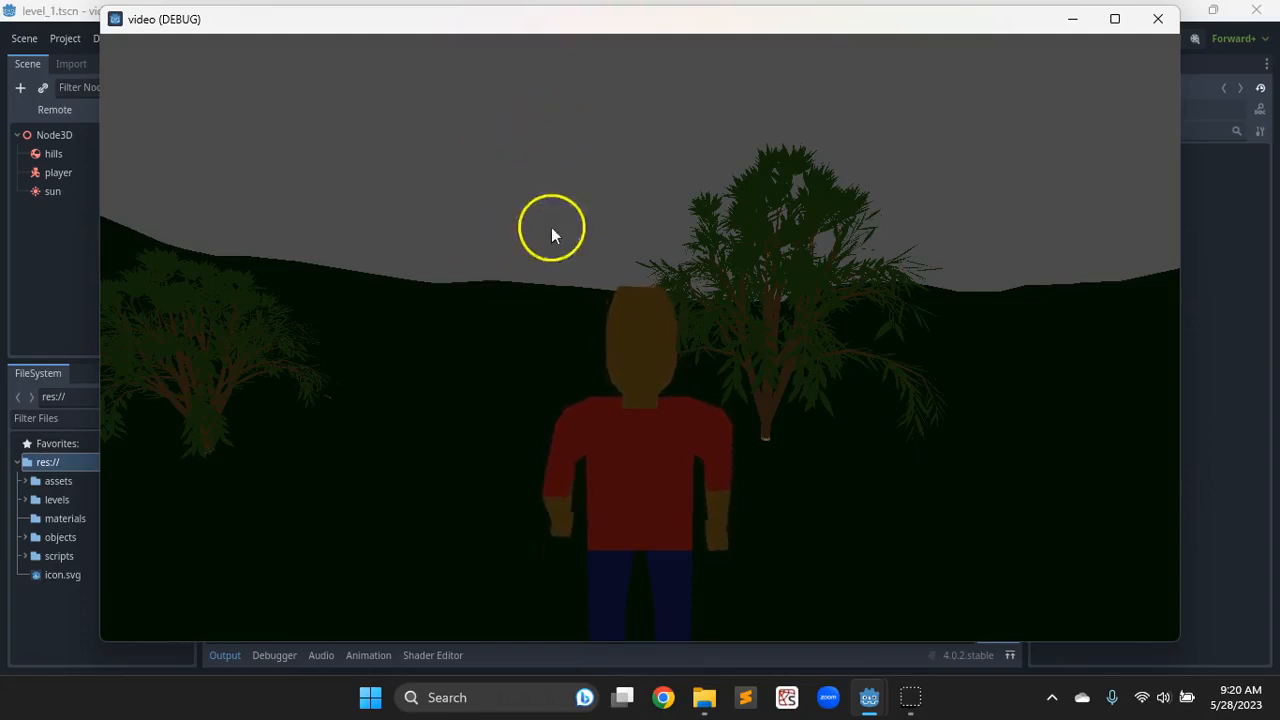
click(1157, 19)
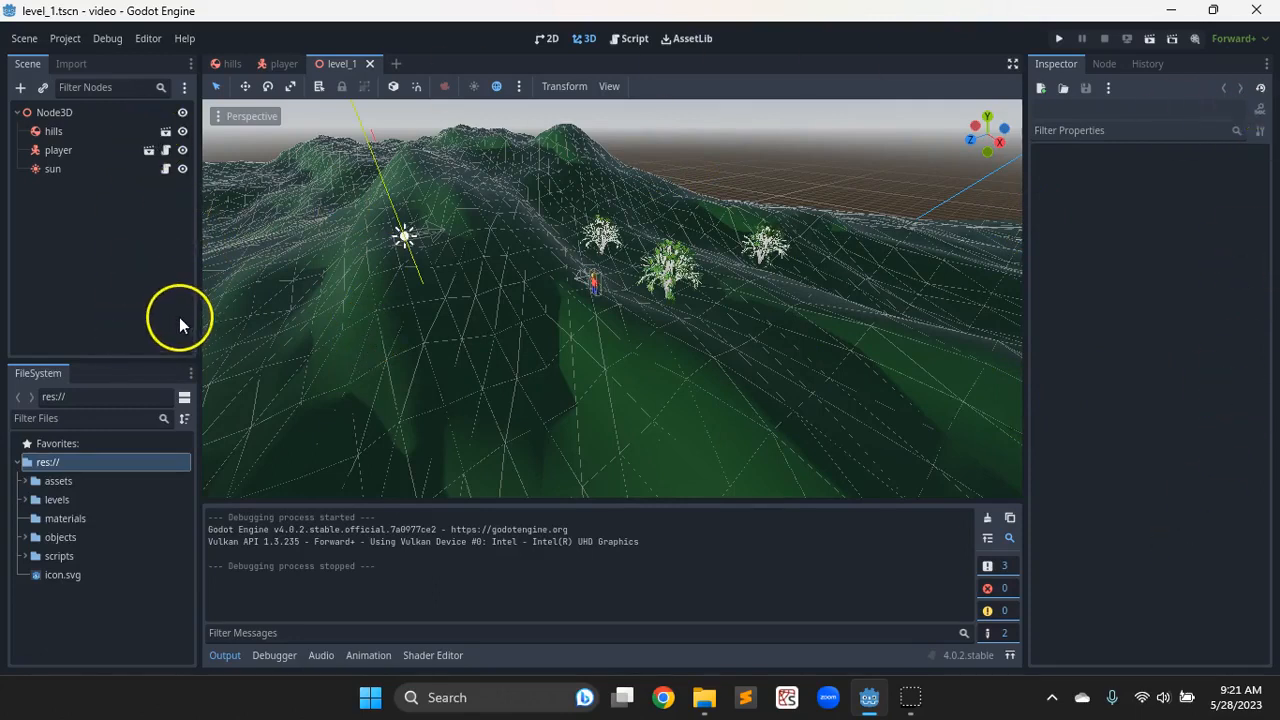
click(38, 665)
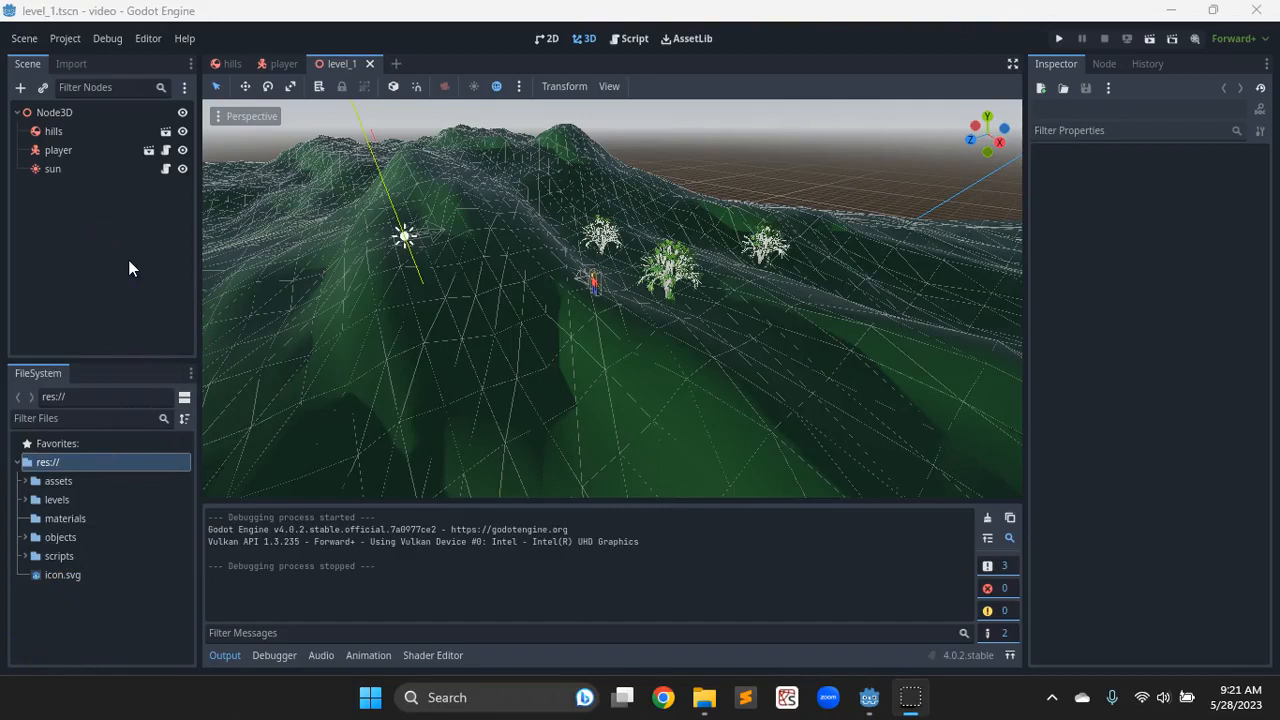
Step: Add a WorldEnvironment node as a child of the root Node3D
click(38, 115)
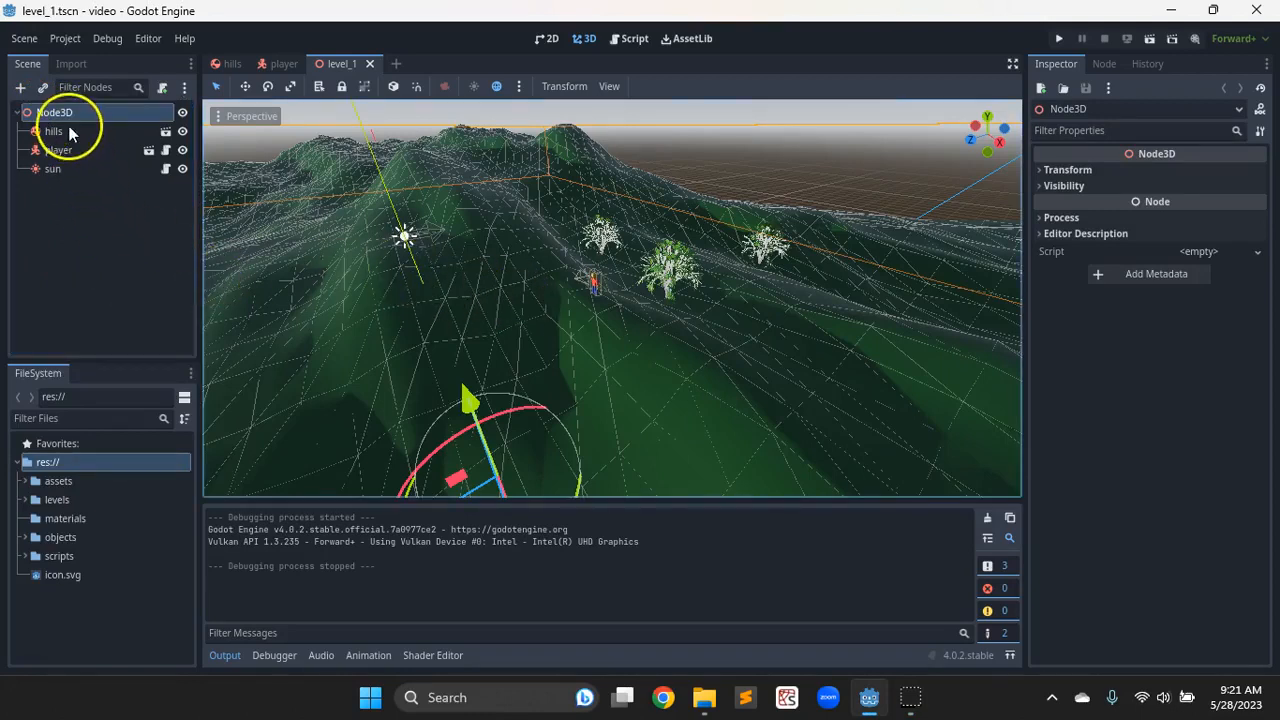
click(20, 88)
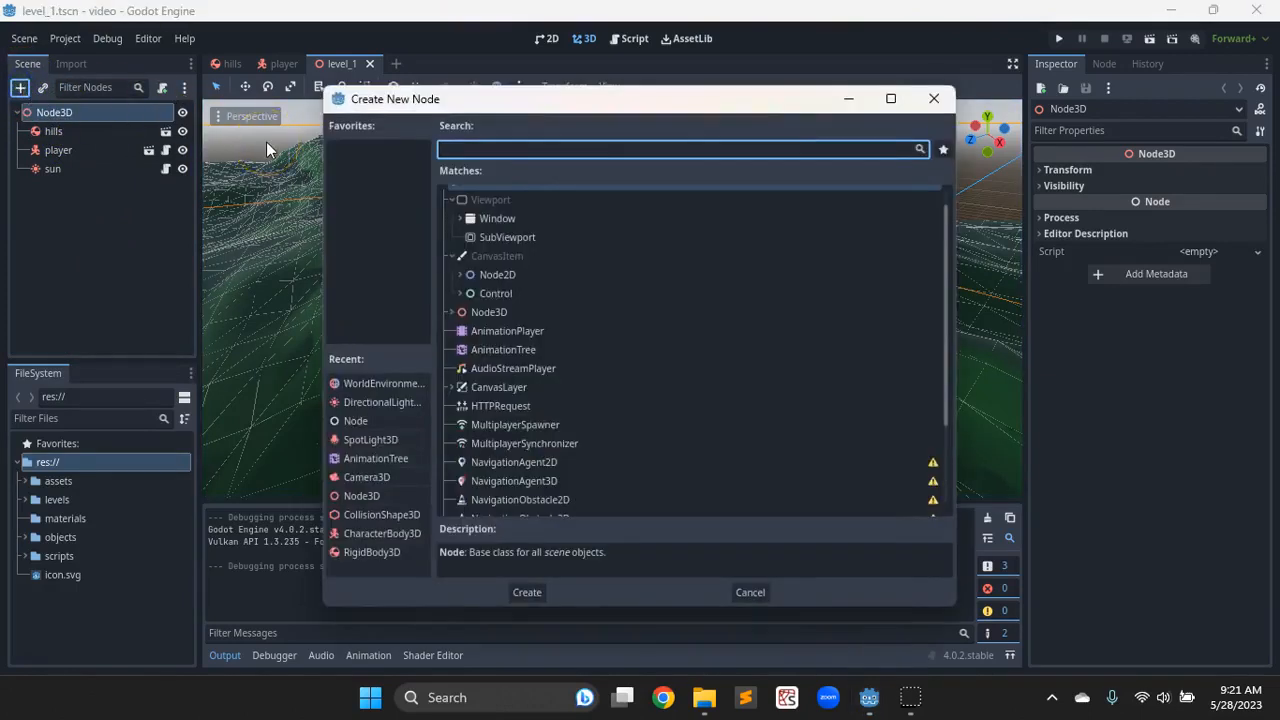
text(envi)
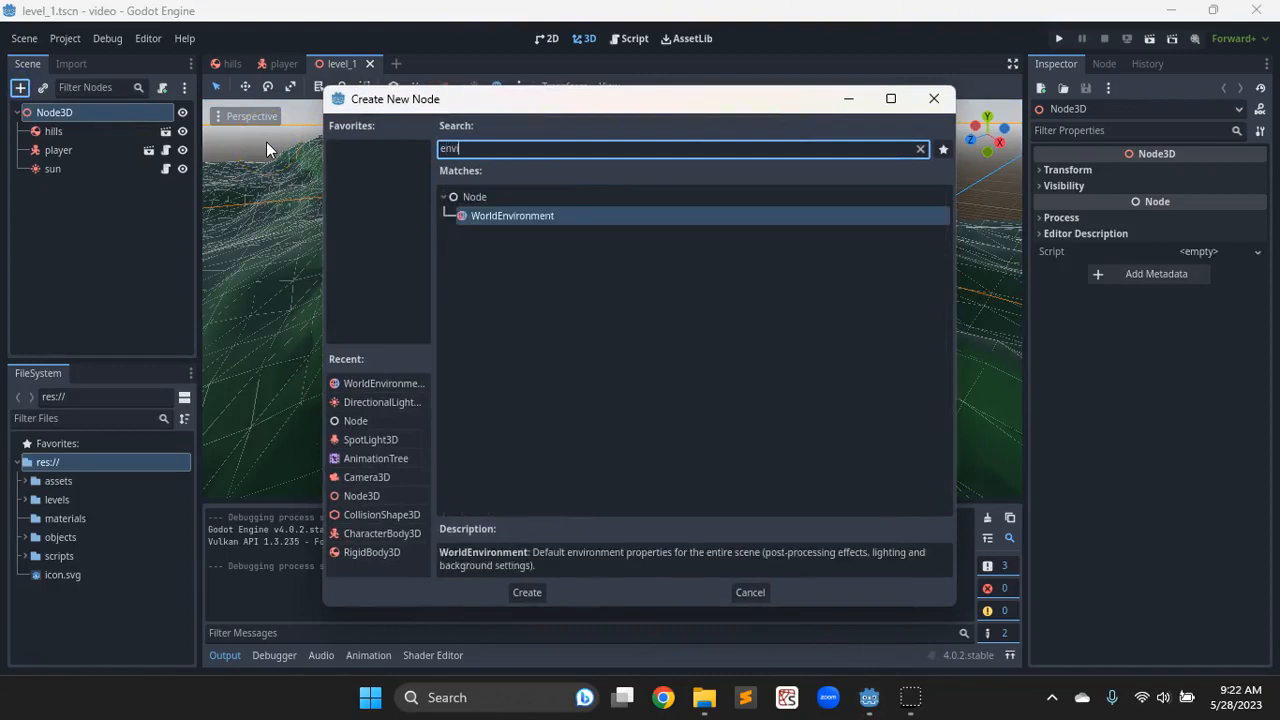
double_click(497, 214)
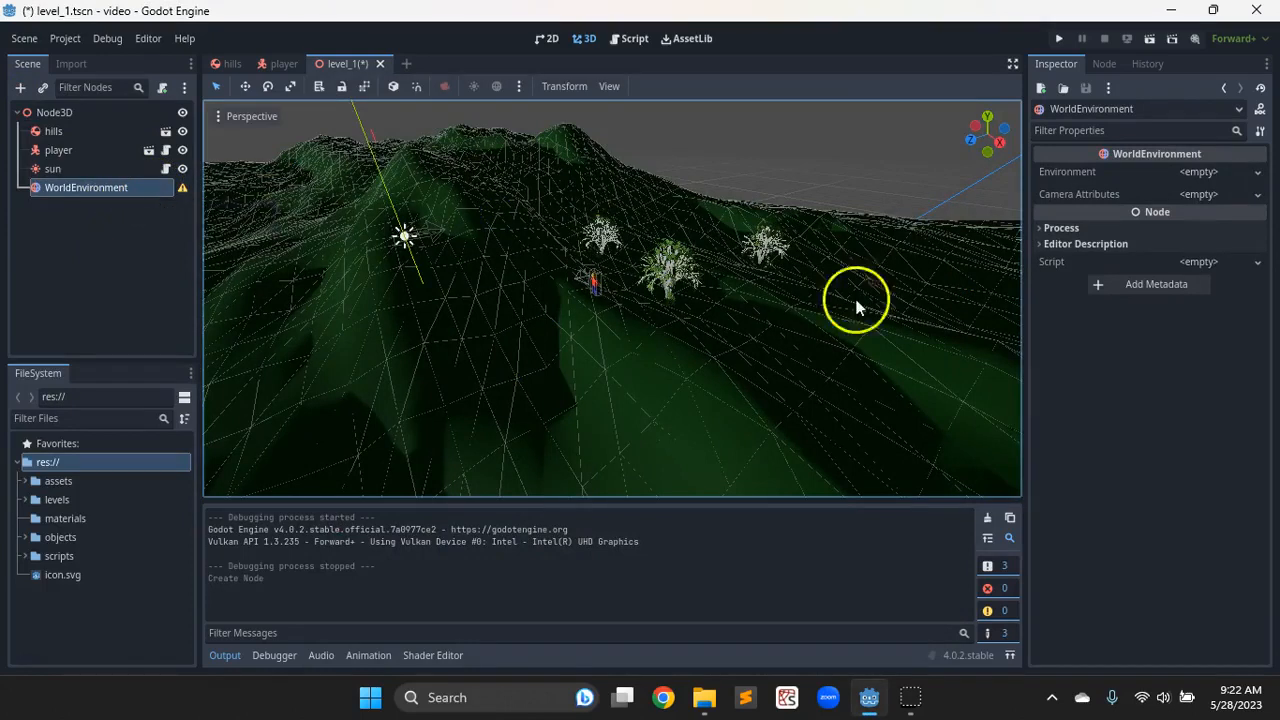
Step: Assign a new Environment resource to the WorldEnvironment node and set its background mode to Custom Color
click(1196, 173)
click(1206, 189)
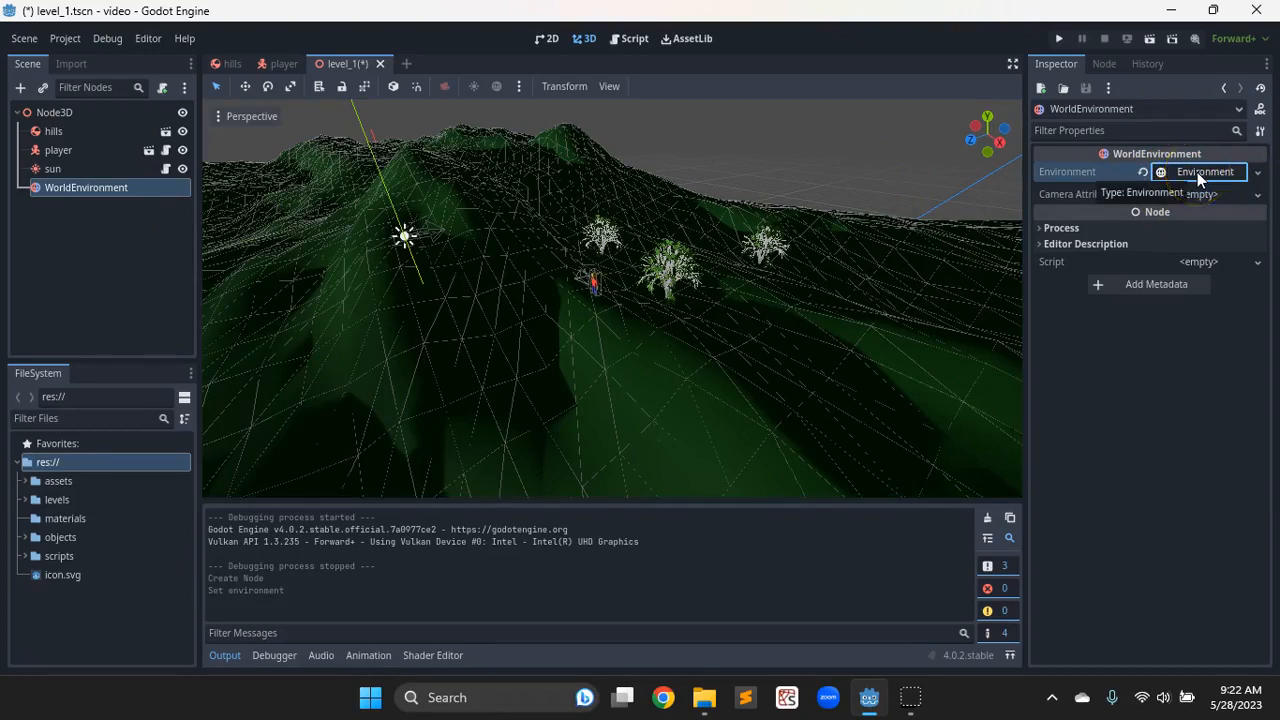
click(1199, 173)
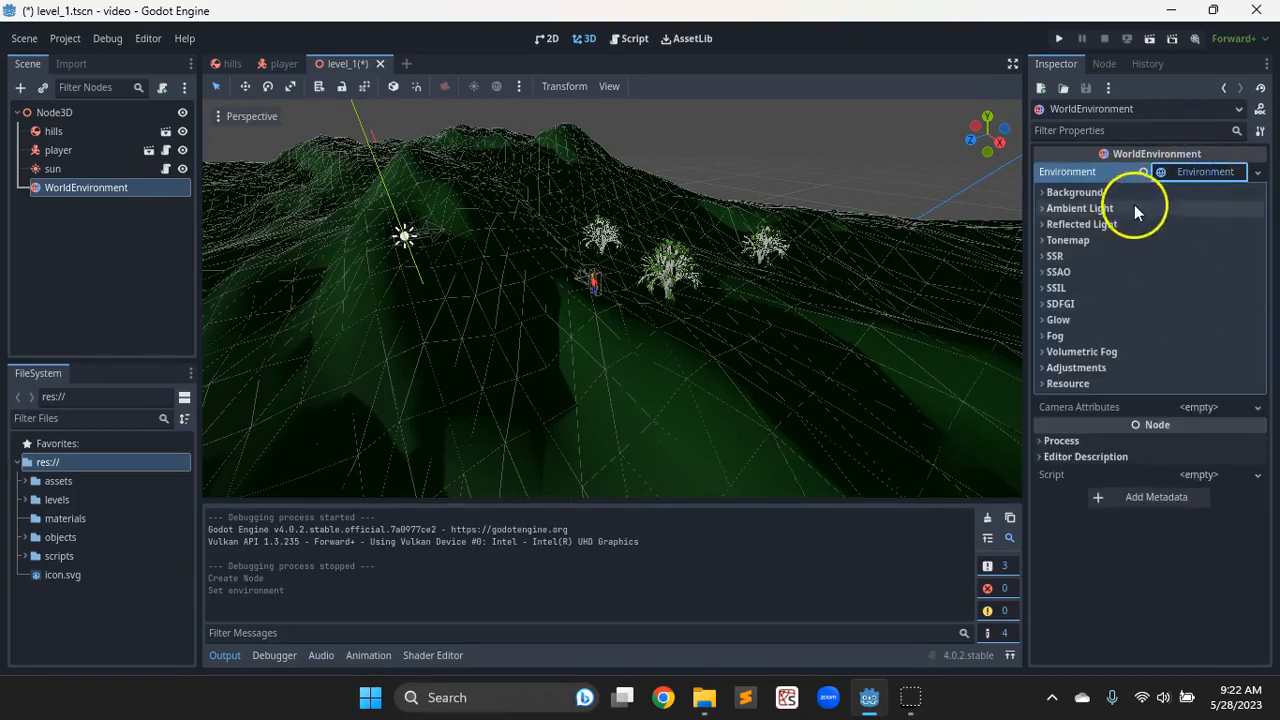
click(1097, 196)
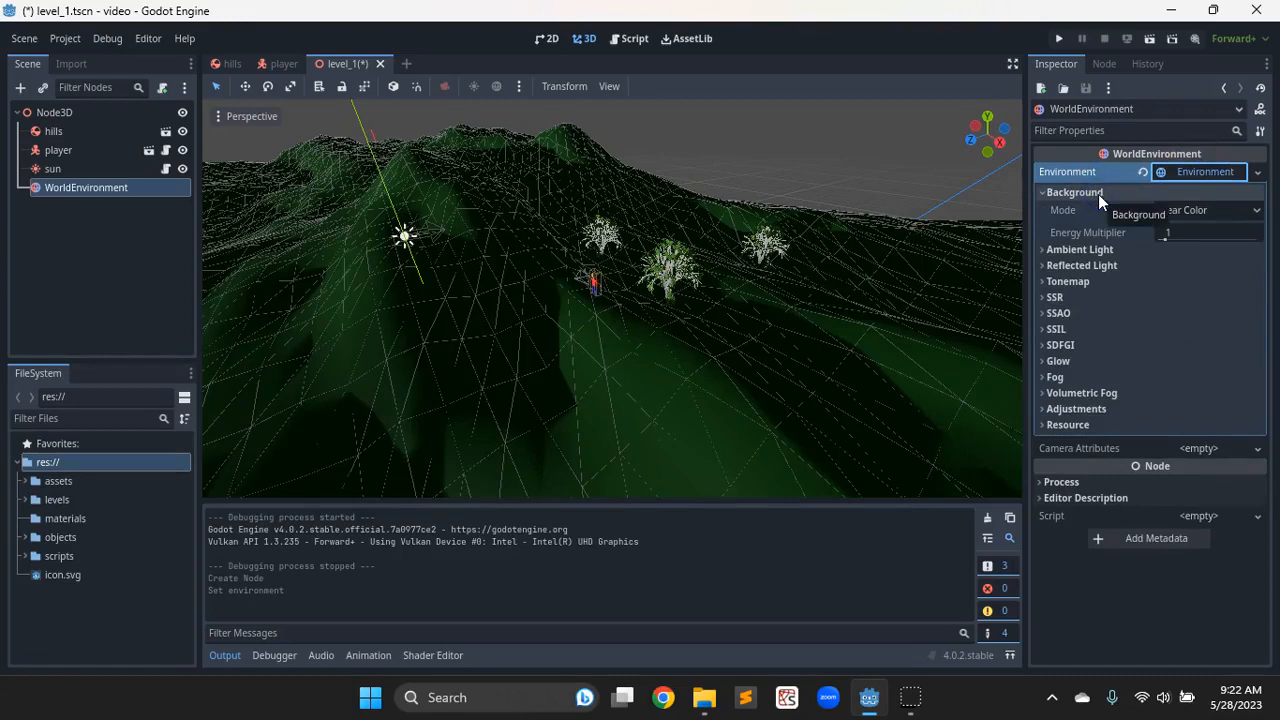
click(1201, 214)
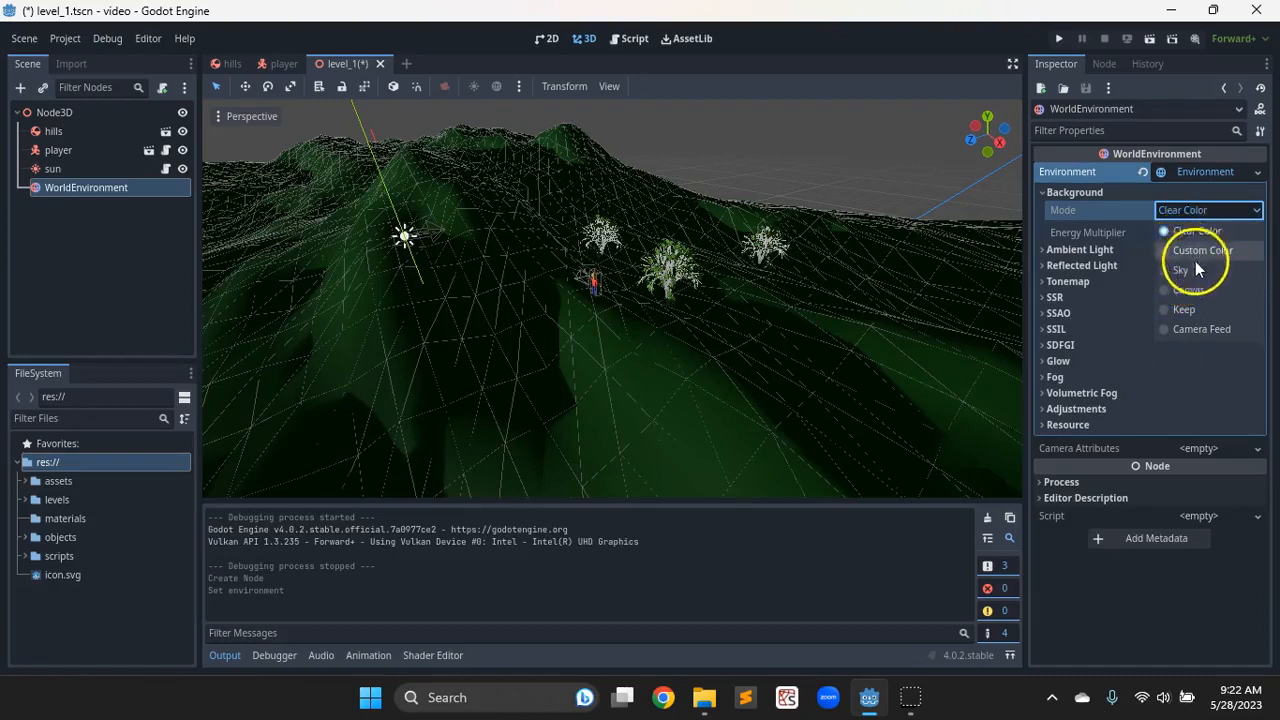
click(1204, 251)
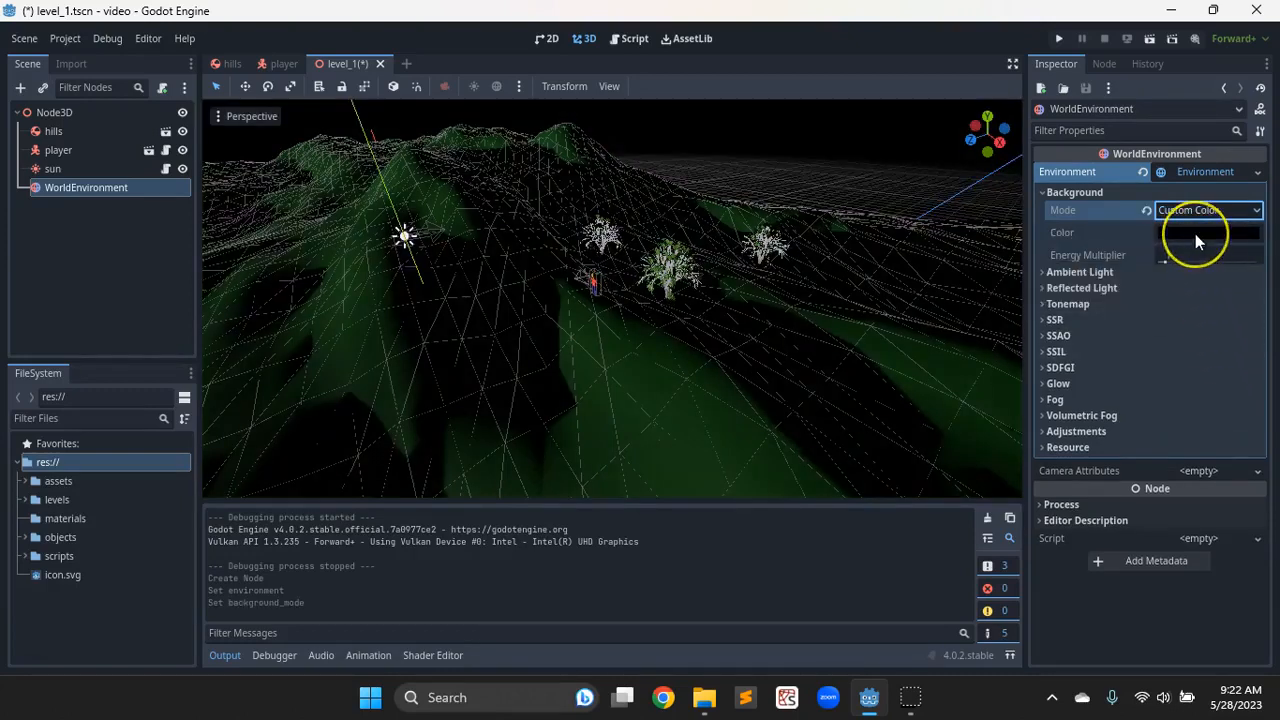
Step: Set the environment's custom background color to a bright sky blue, hex 437bff
click(1195, 234)
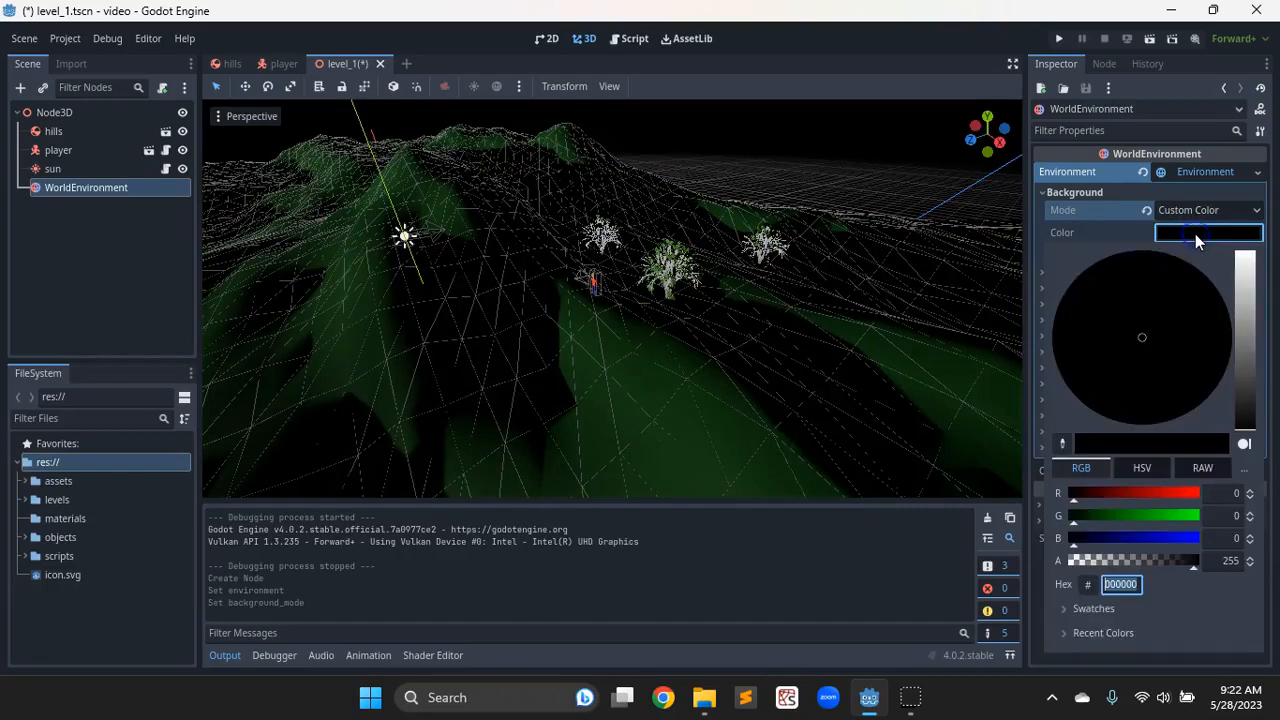
click(1149, 541)
click(1245, 335)
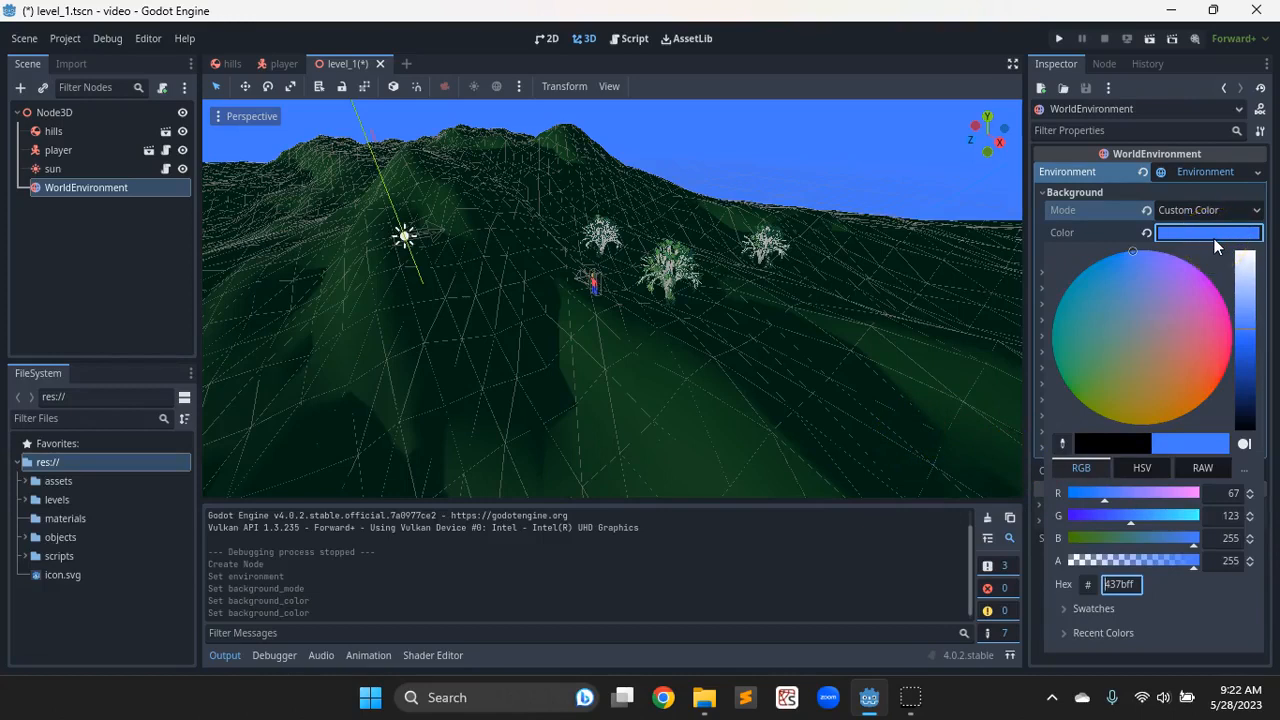
click(1096, 231)
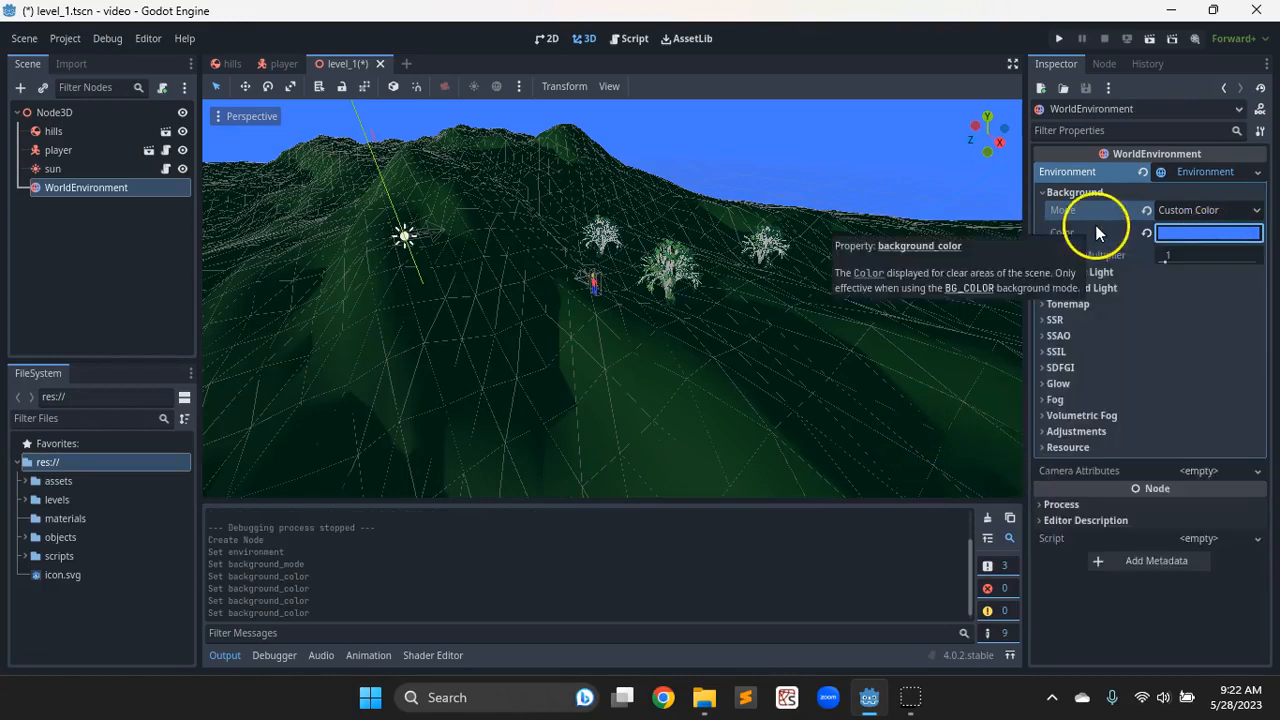
Step: Rename the WorldEnvironment node as sky
double_click(102, 189)
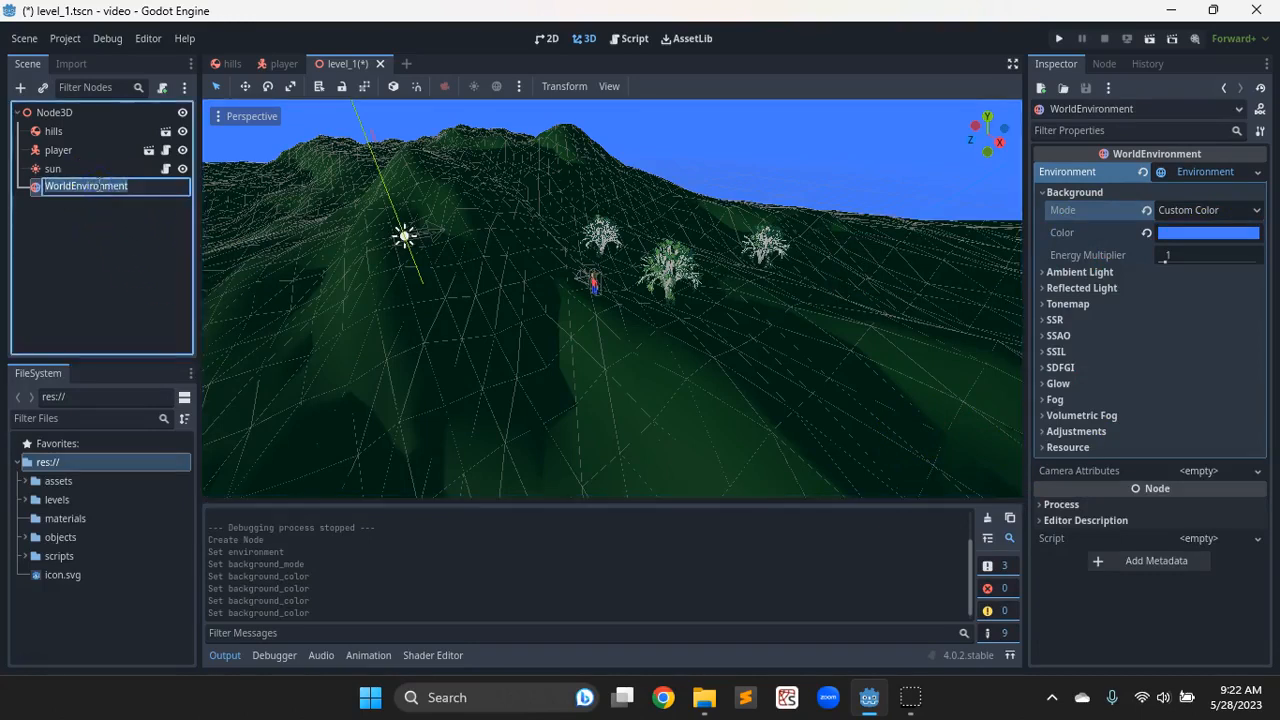
text(sky)
key(Return)
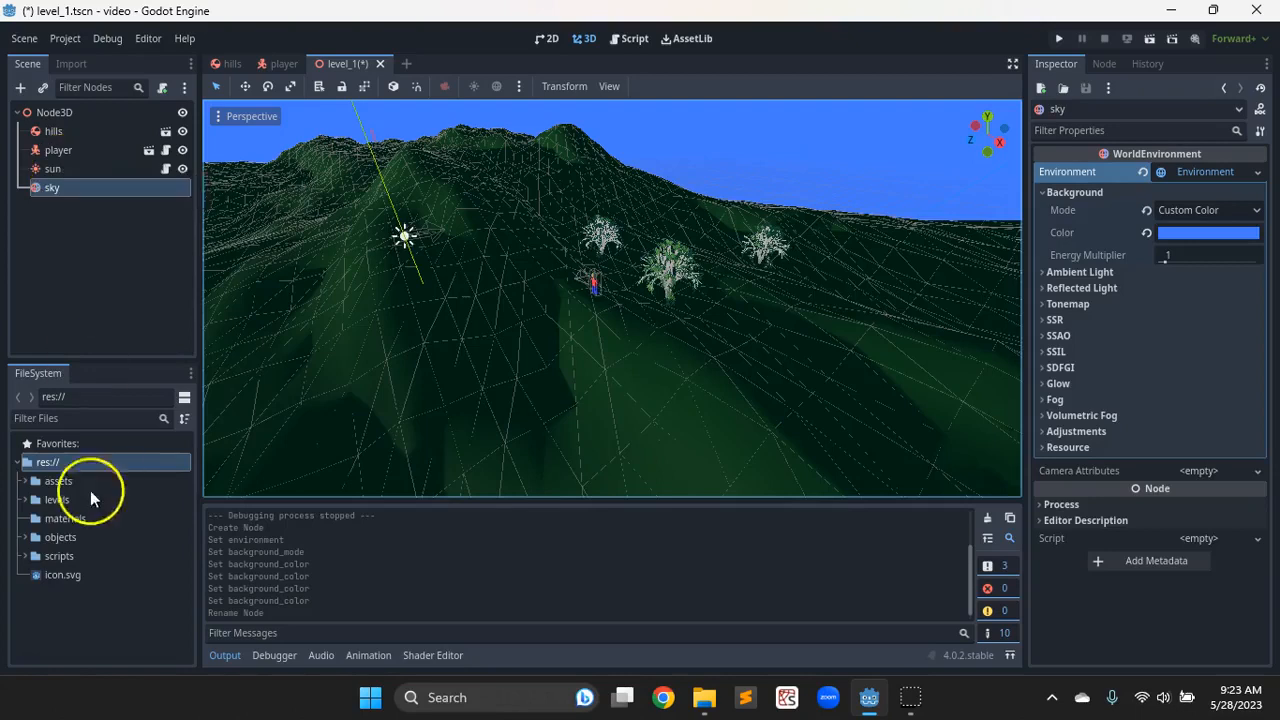
click(49, 681)
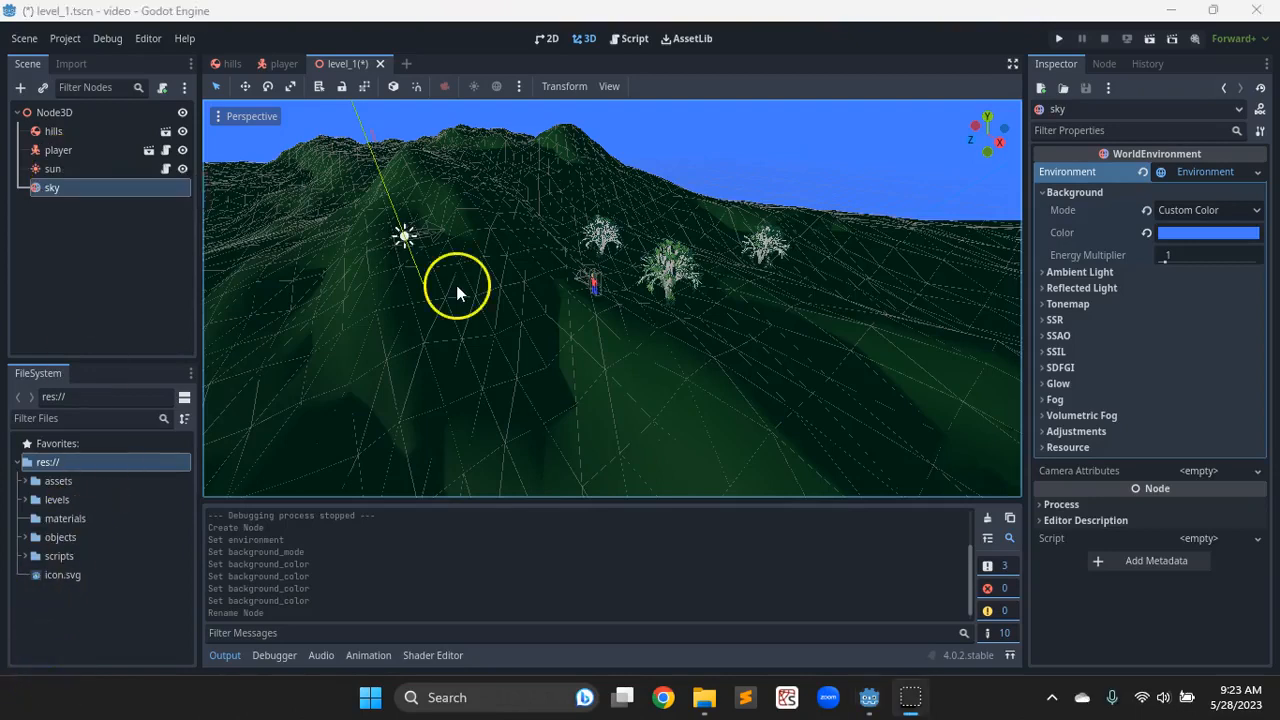
click(630, 40)
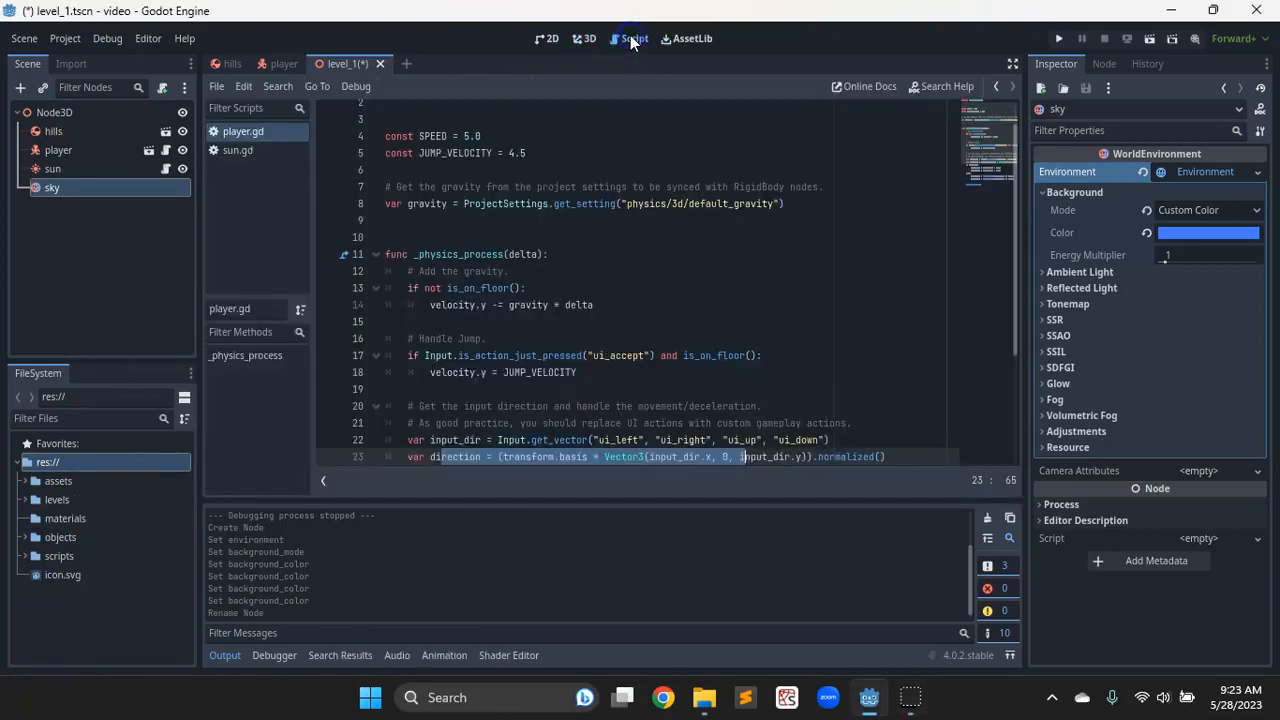
click(248, 150)
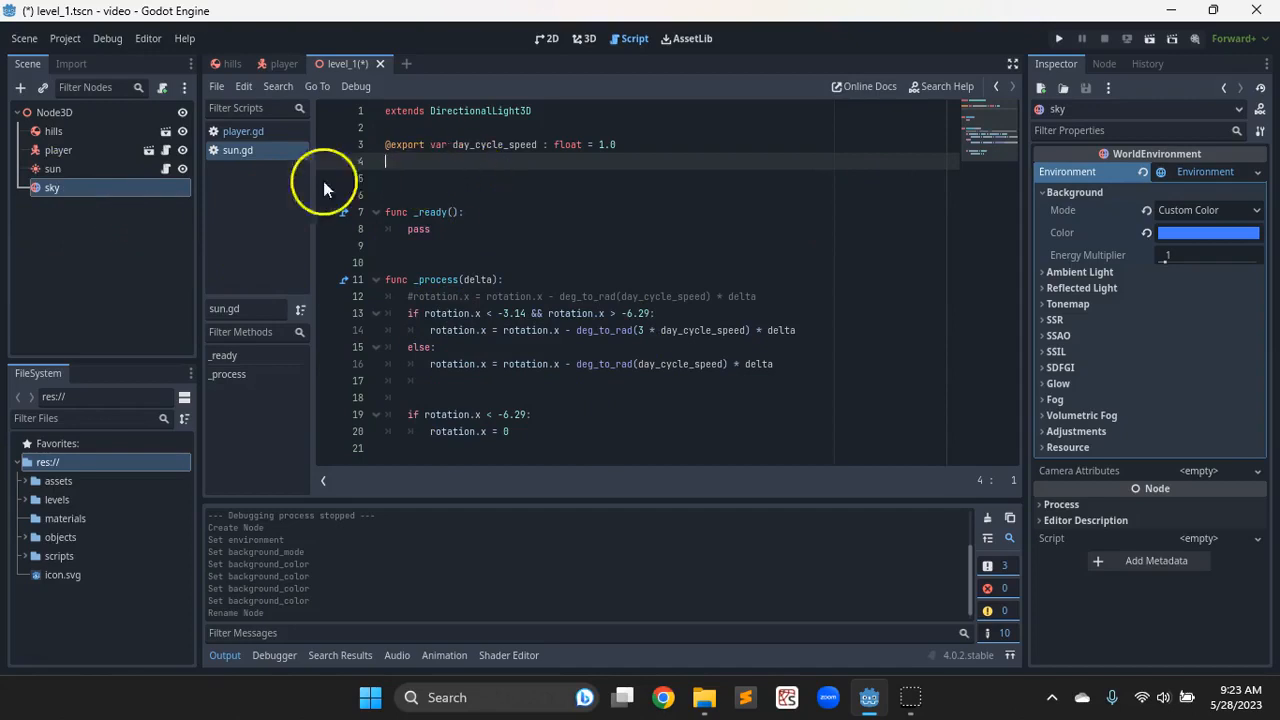
click(61, 187)
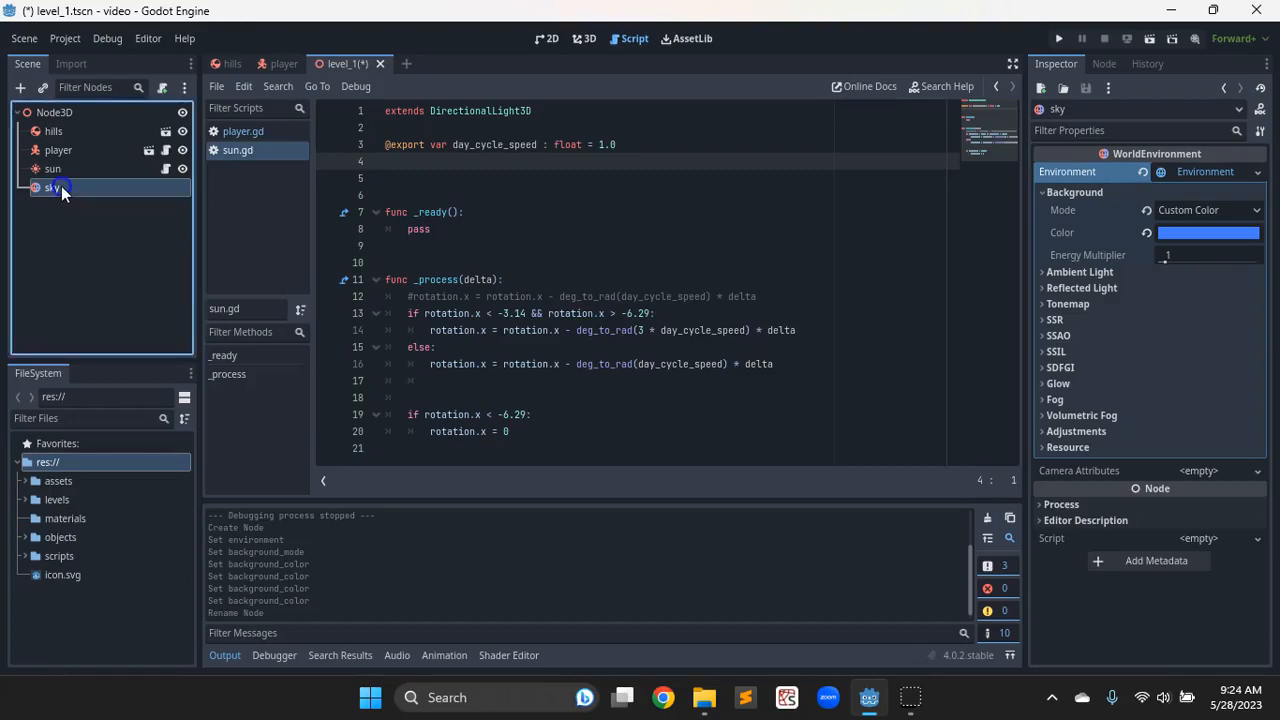
drag(61, 186, 405, 176)
click(388, 178)
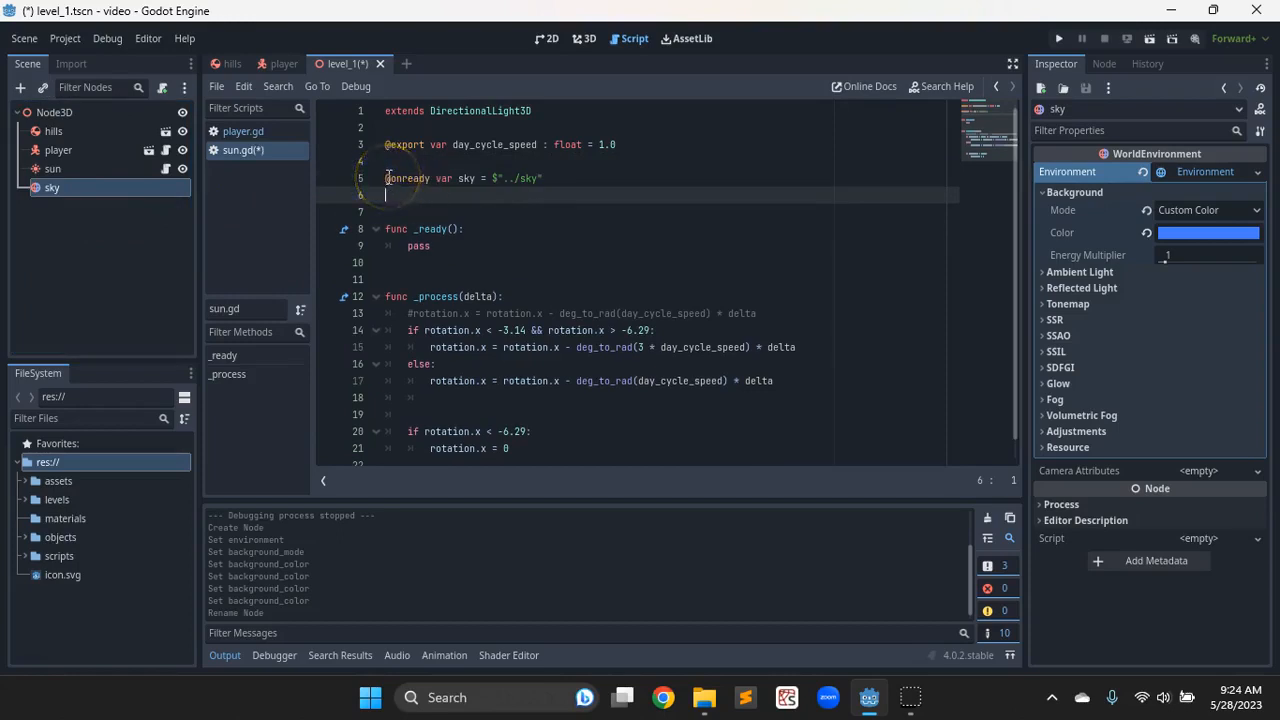
click(386, 178)
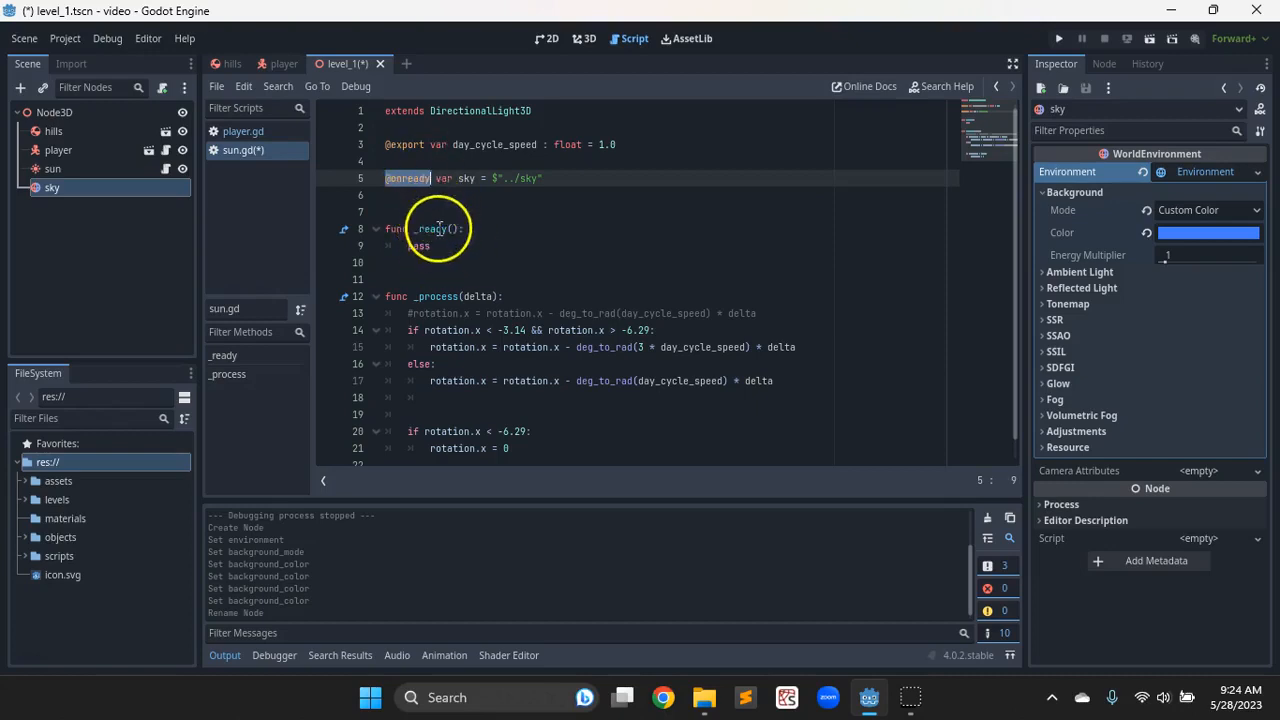
drag(385, 229, 432, 246)
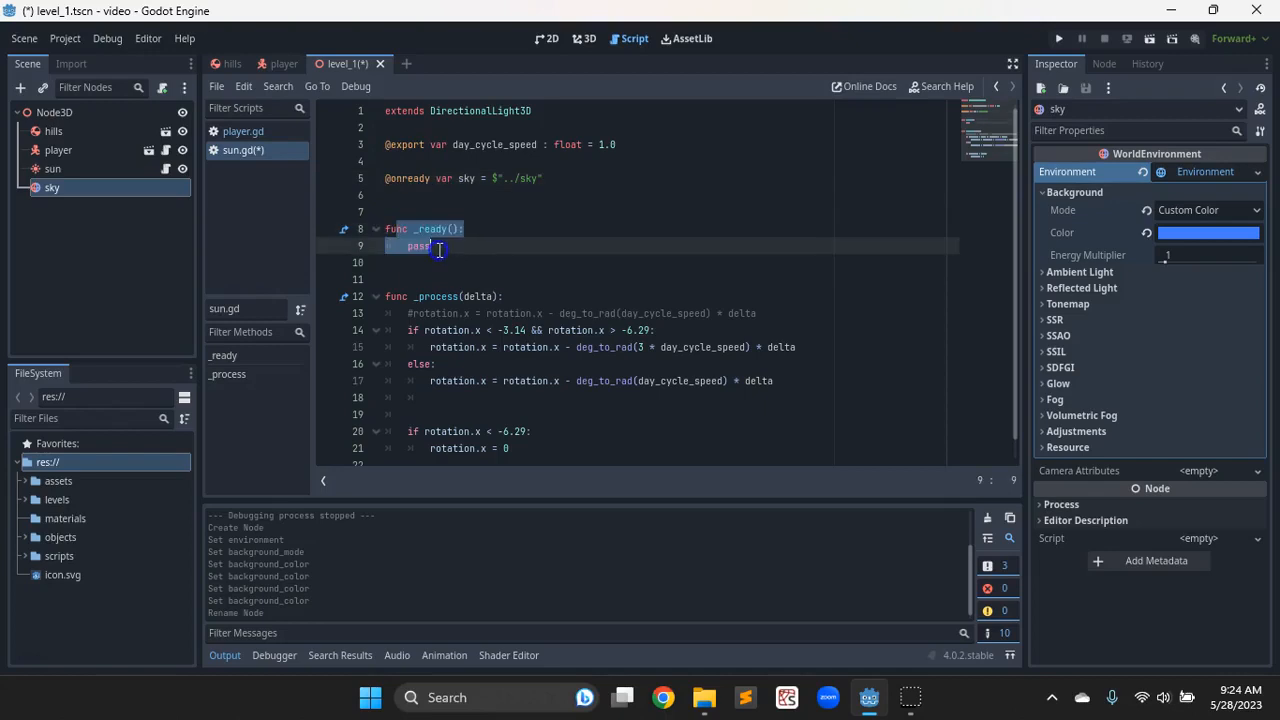
double_click(408, 178)
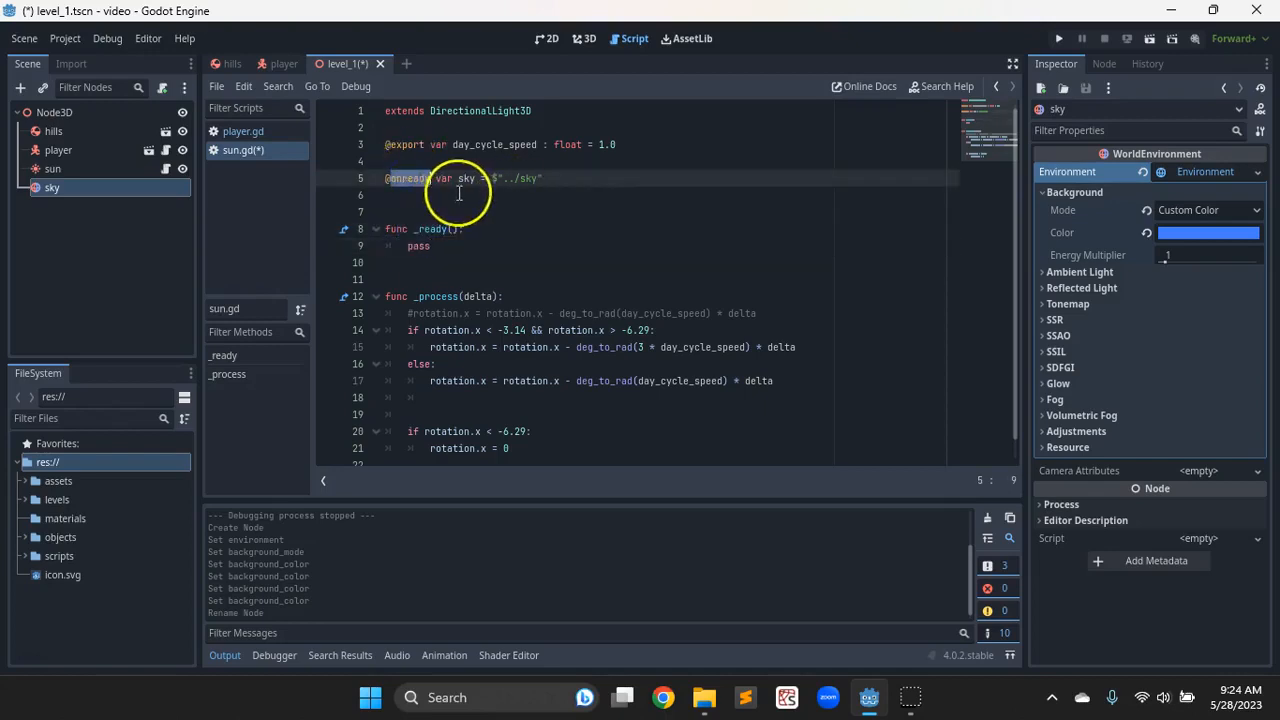
click(444, 178)
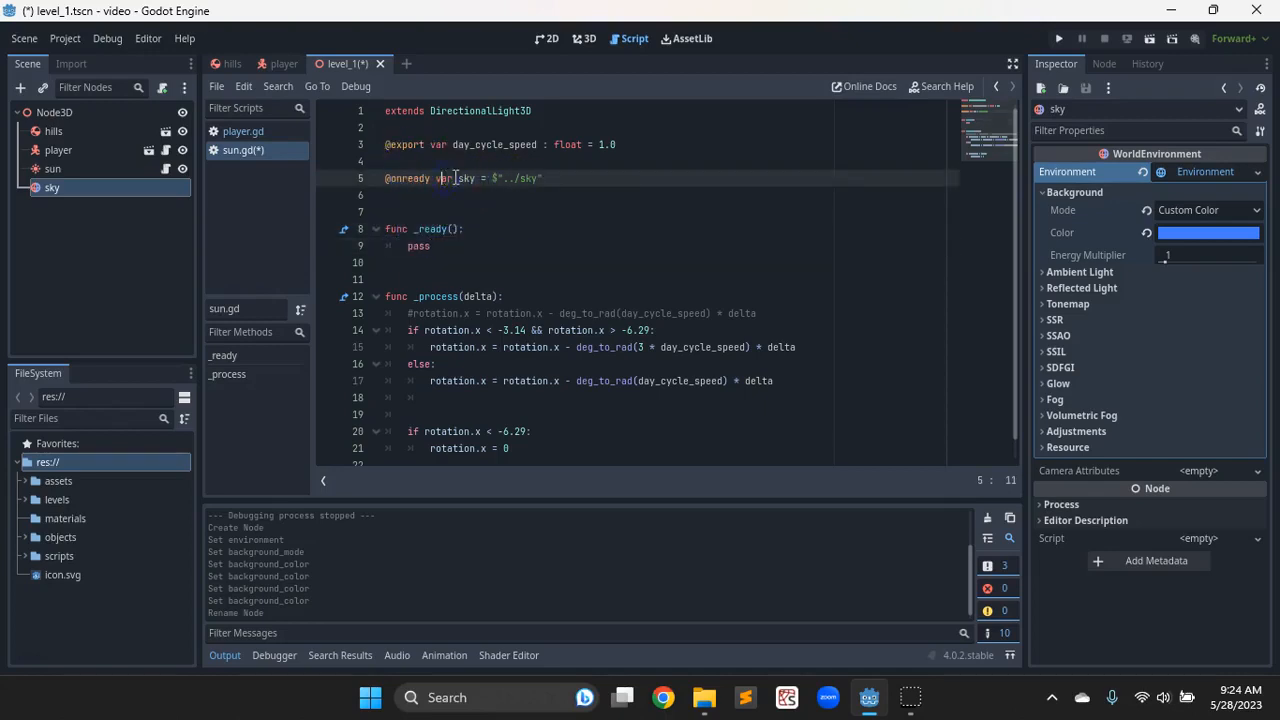
drag(489, 178, 559, 185)
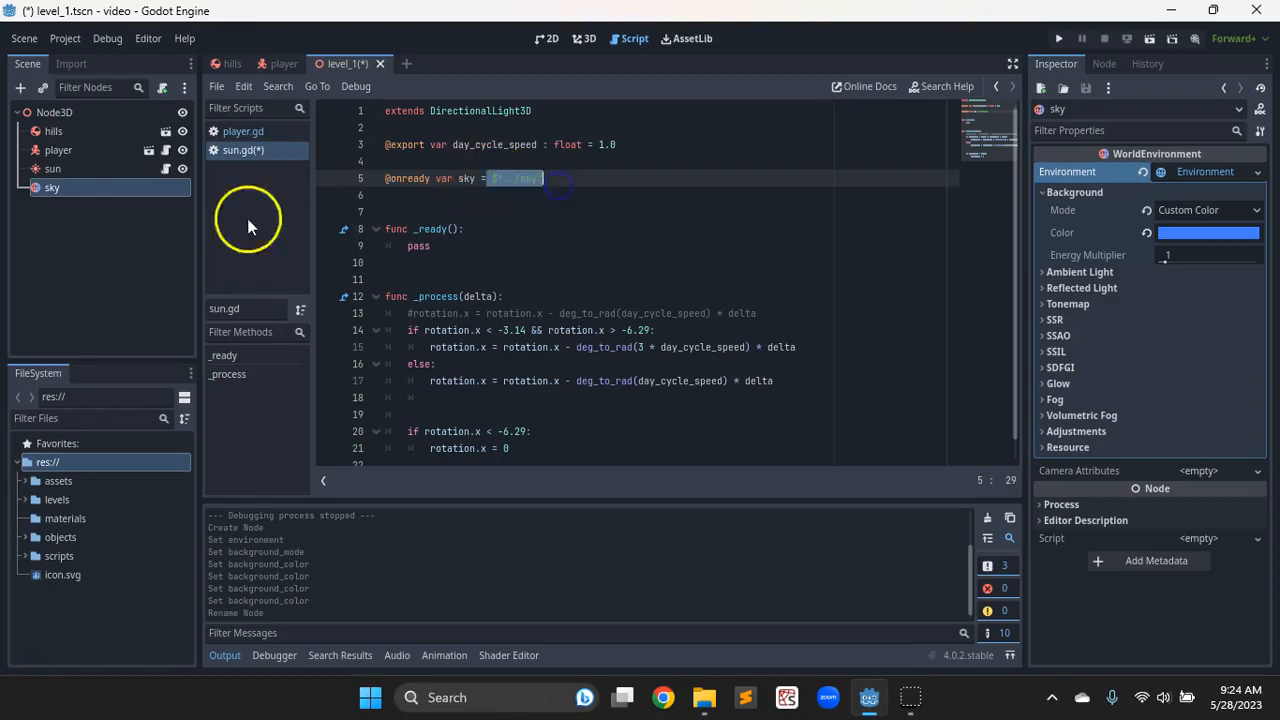
click(481, 180)
text(:)
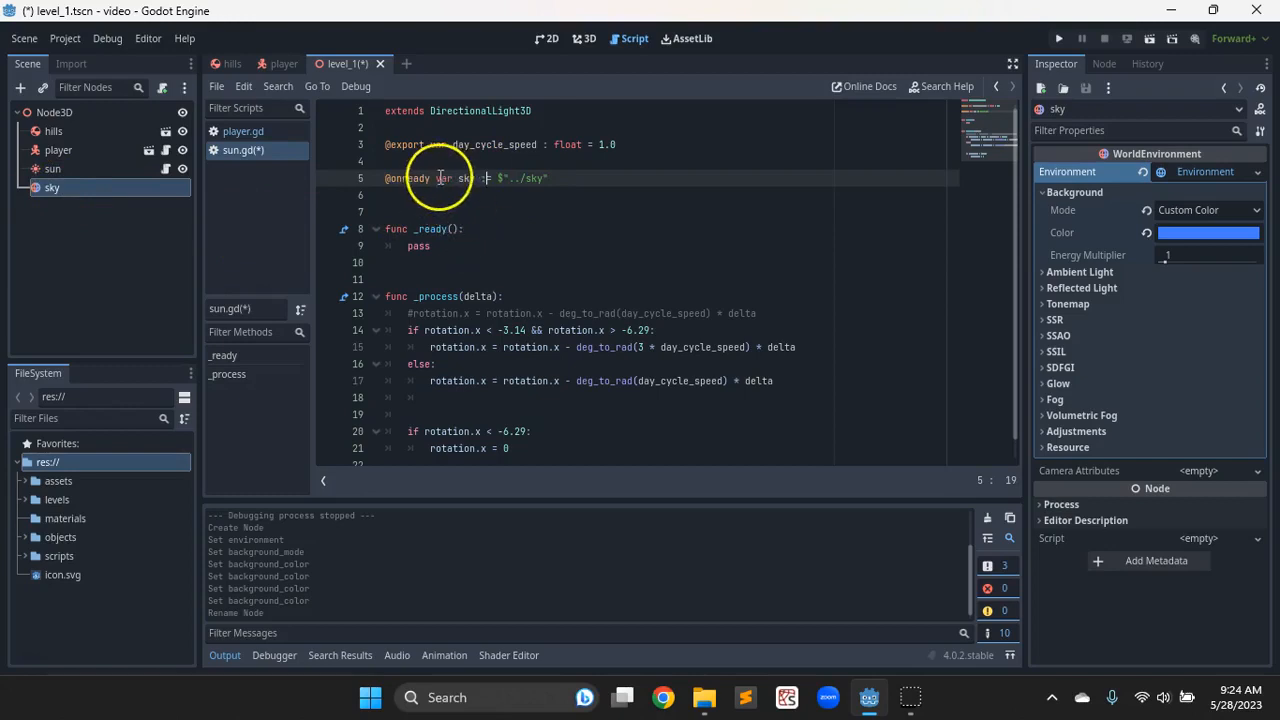
click(484, 178)
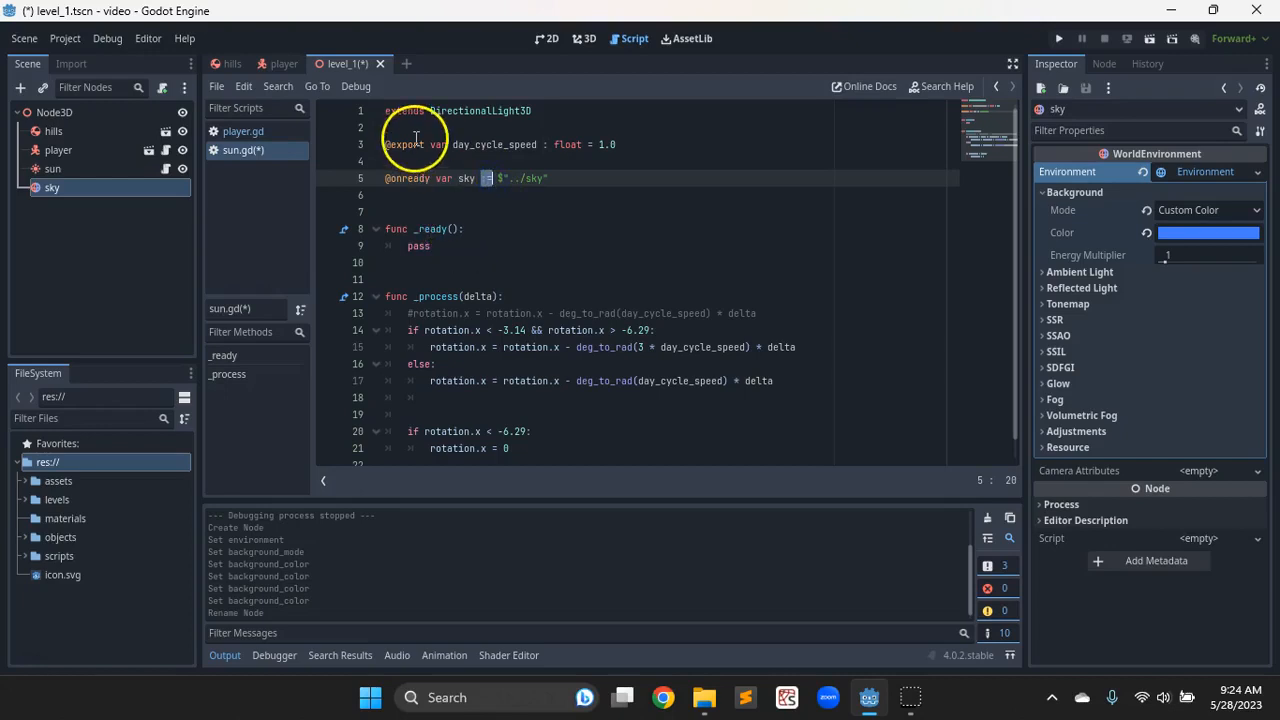
click(446, 194)
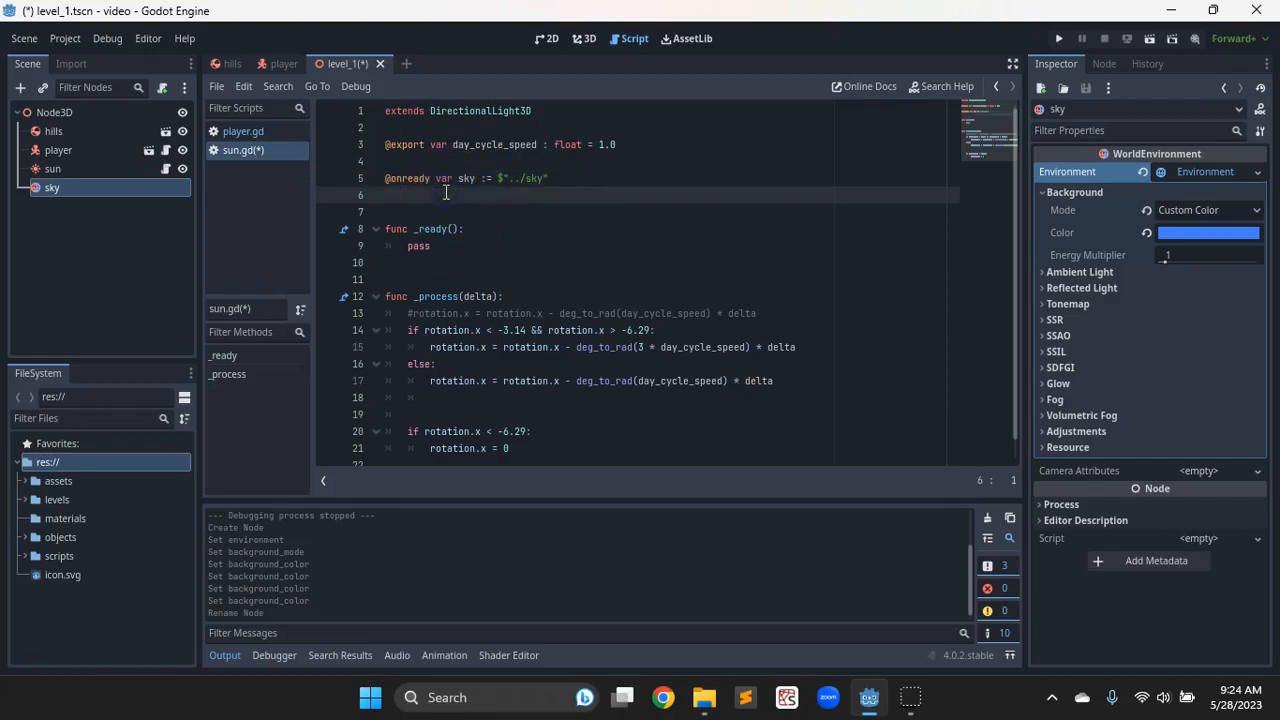
drag(386, 178, 548, 178)
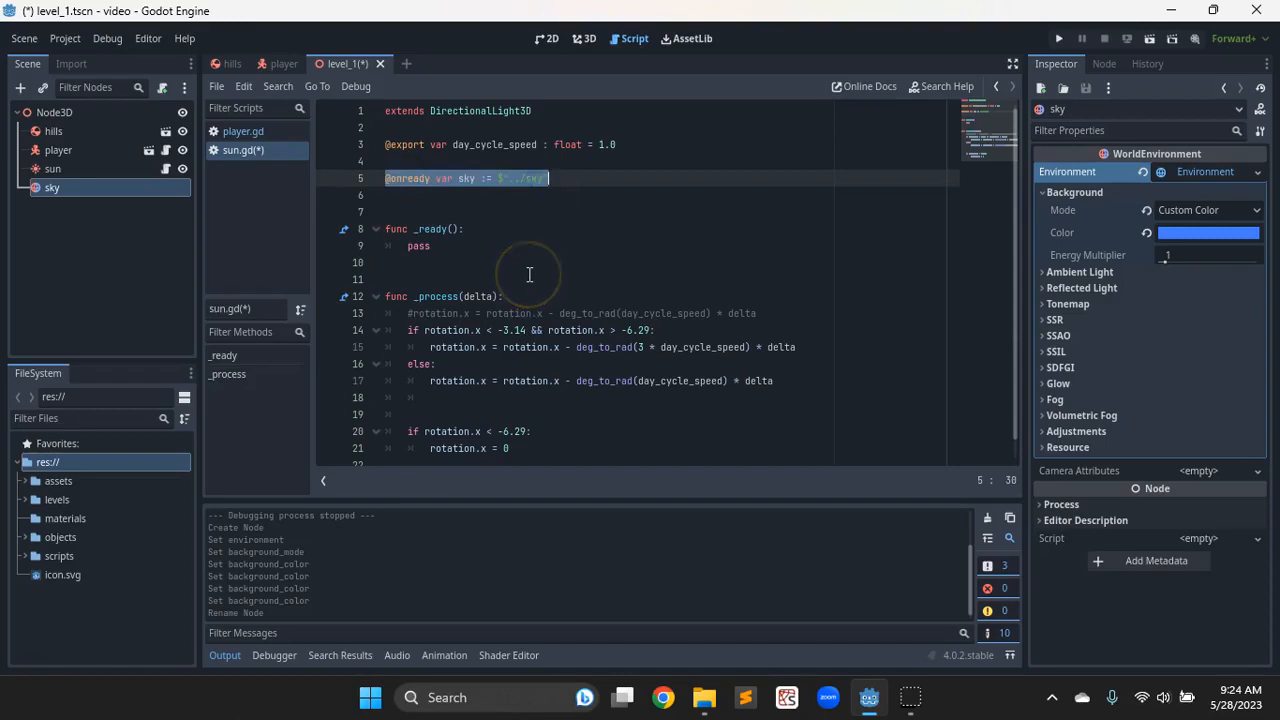
Step: Replace pass in the _ready function with print(sky), save the changes and run the current scene
click(434, 245)
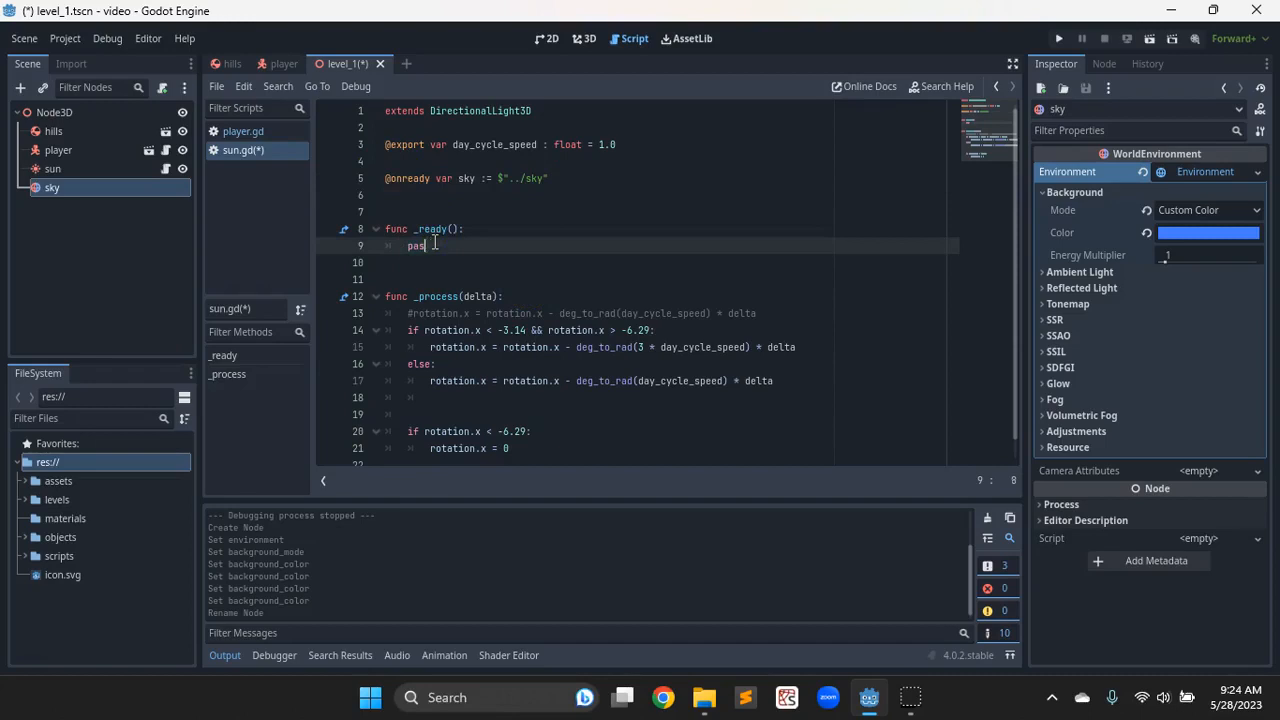
text(print(sky))
key(ctrl+s)
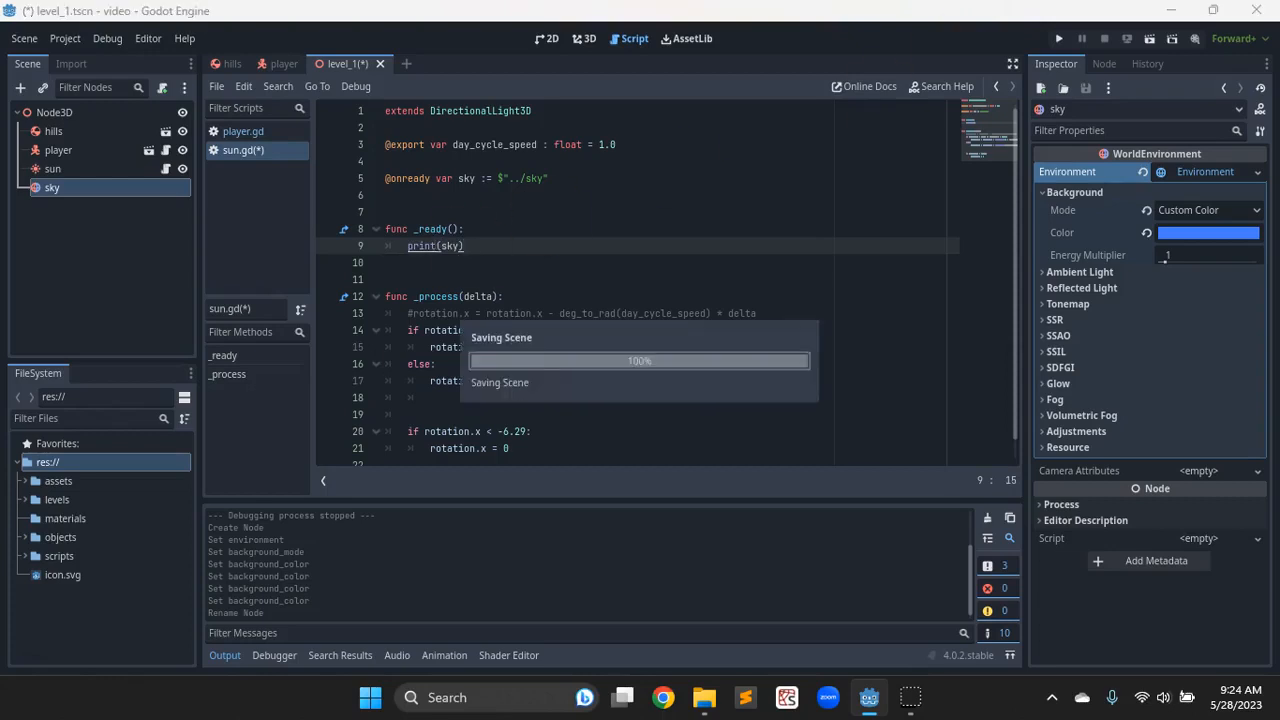
click(1152, 39)
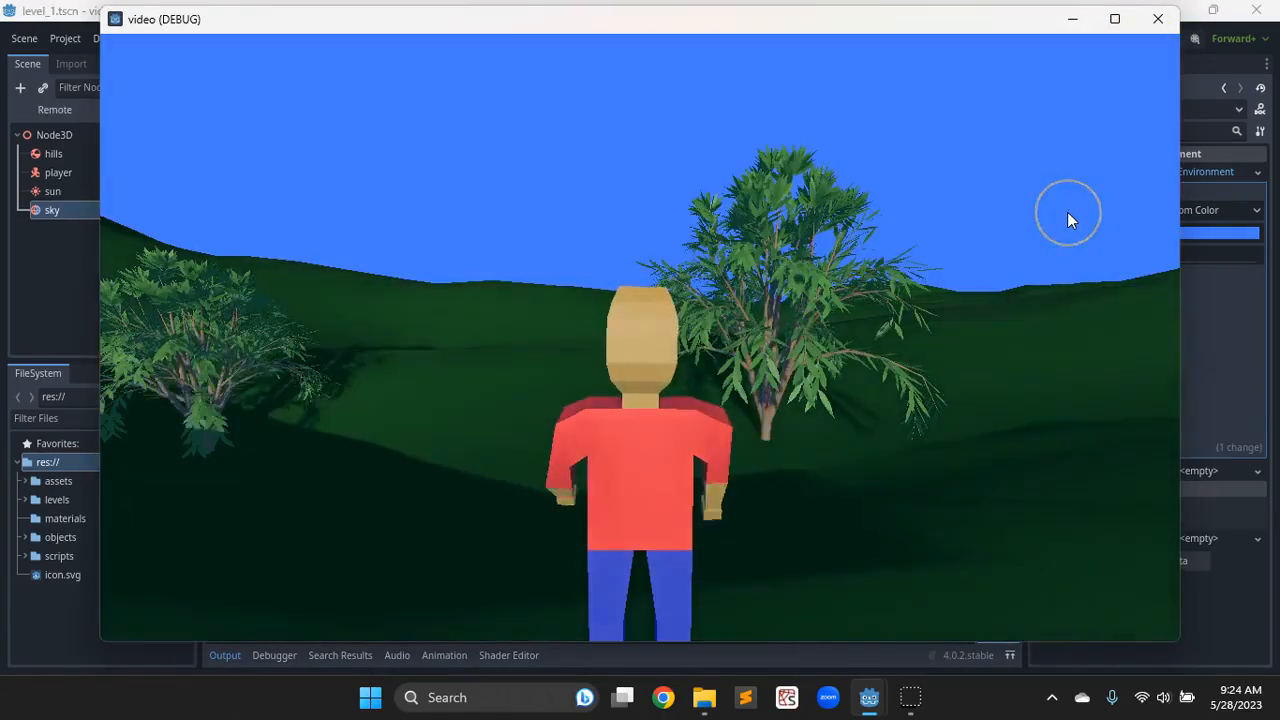
Step: Extend the _ready print statement to print(sky.environment) using the sky node's environment property path, run the scene and close the game window
click(1156, 19)
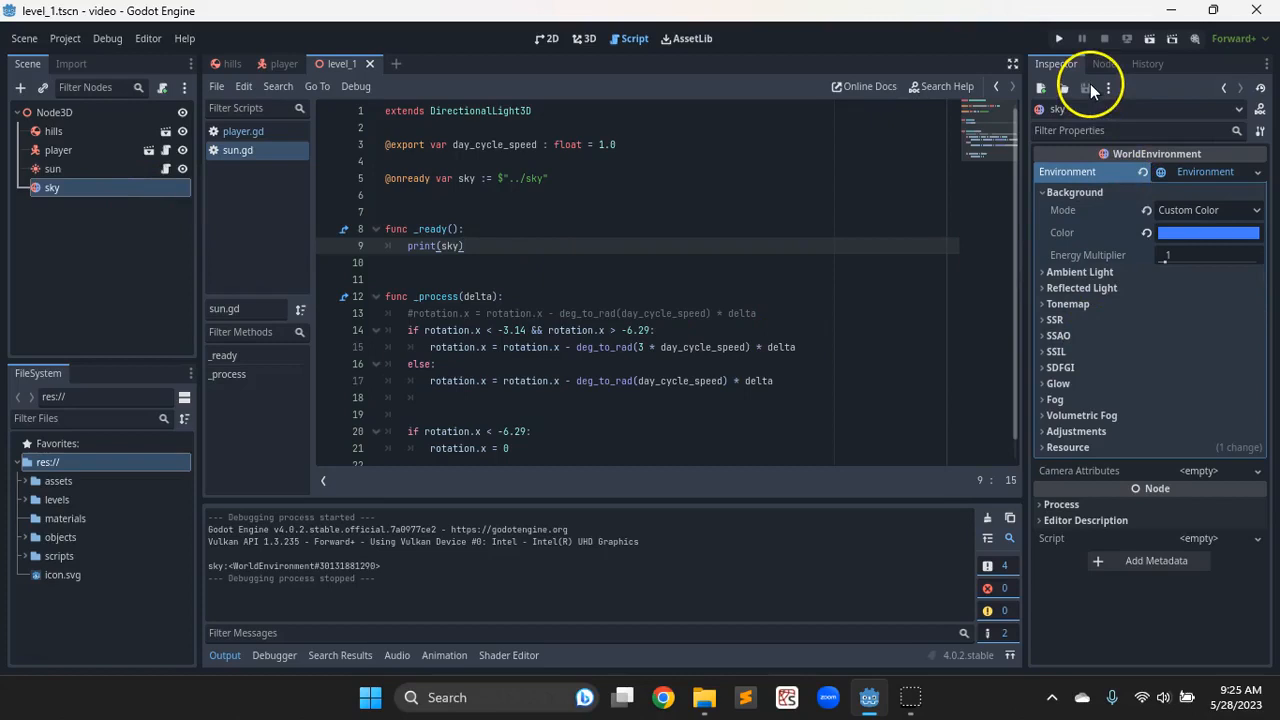
click(90, 168)
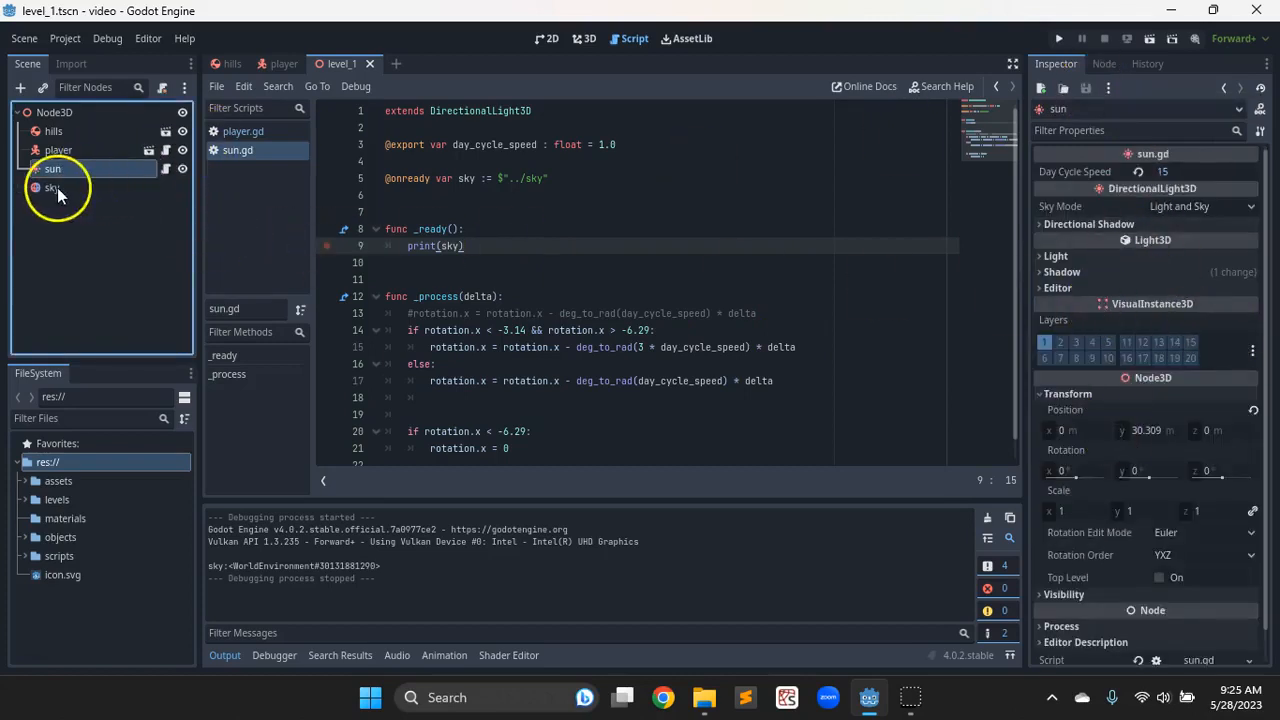
click(57, 187)
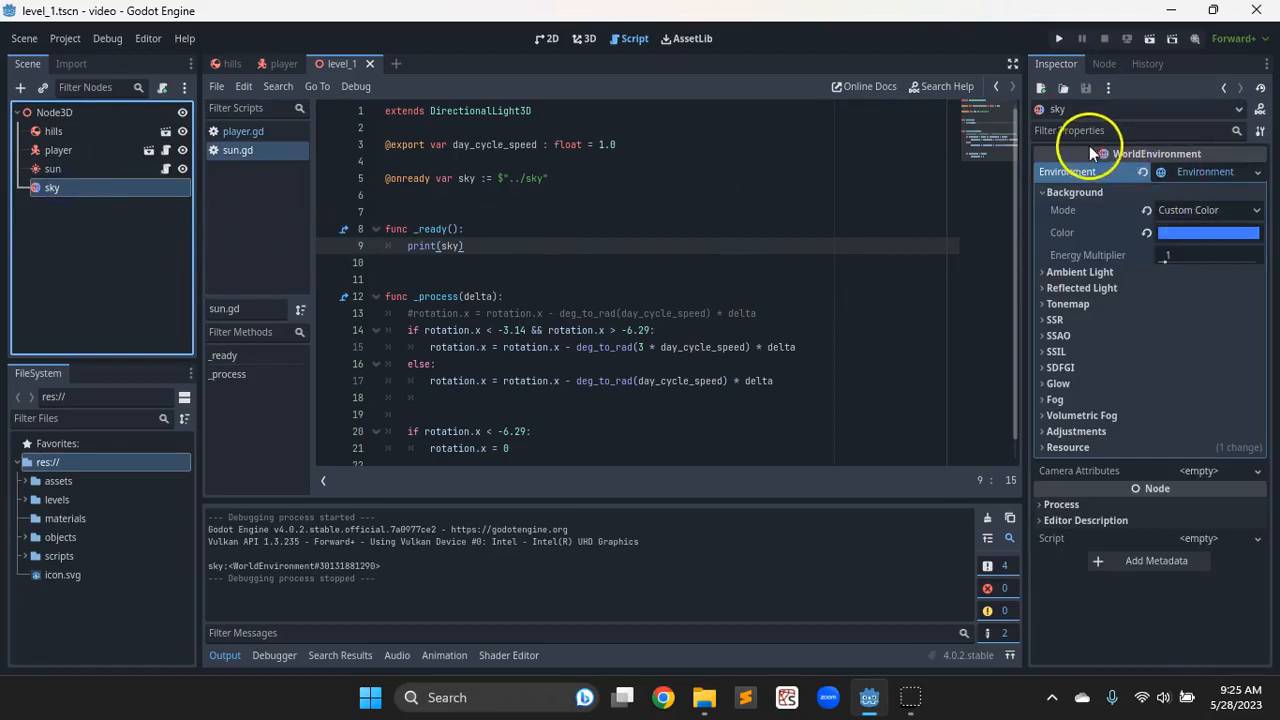
right_click(1085, 172)
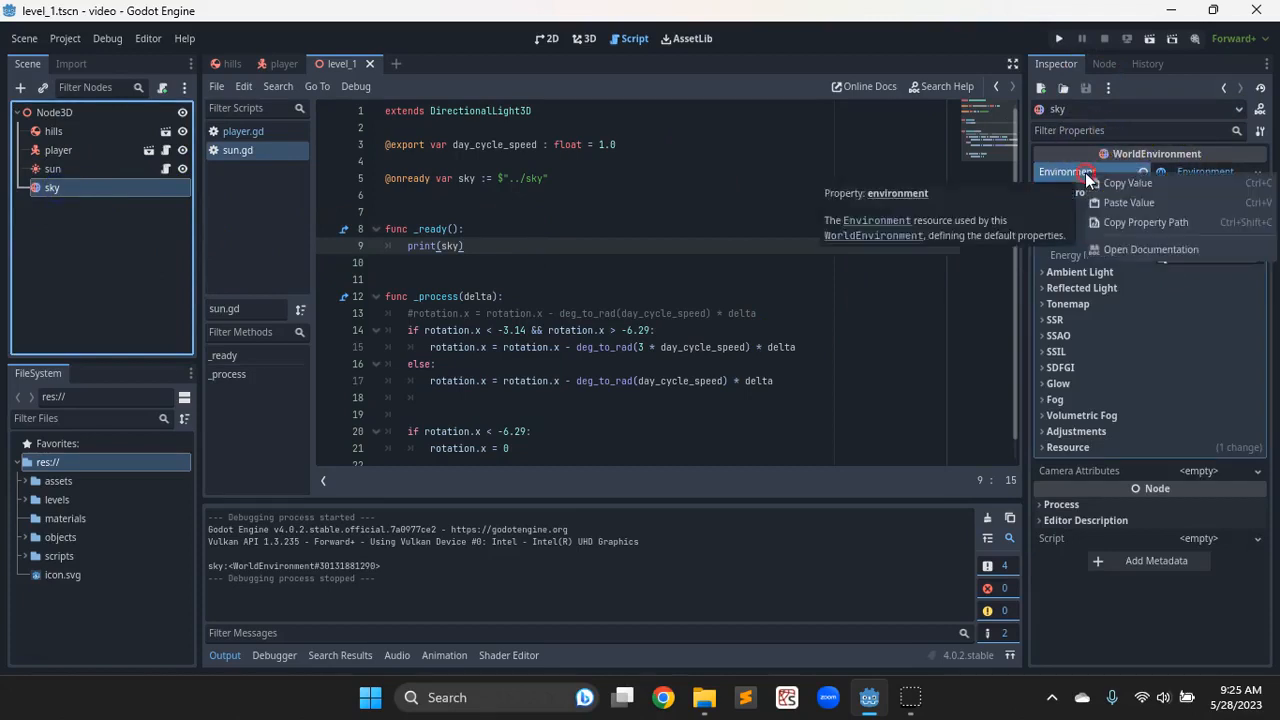
click(1120, 227)
click(457, 245)
text(.environment)
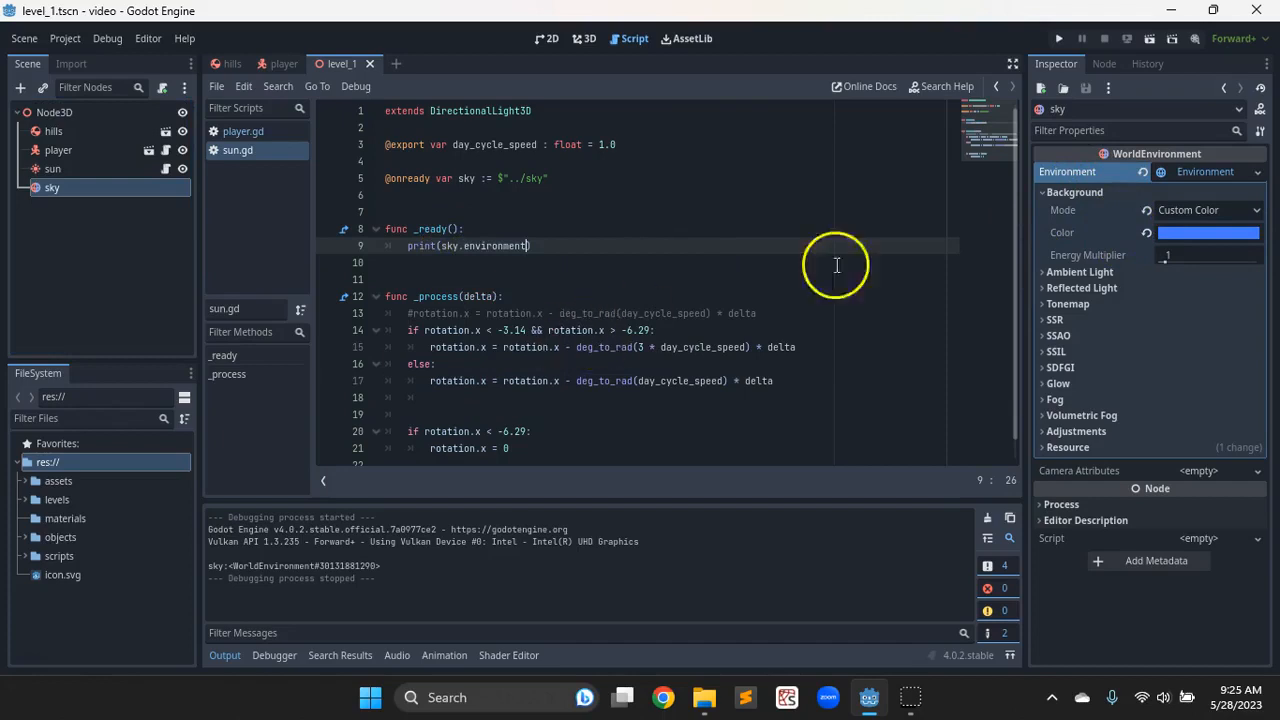
click(1148, 40)
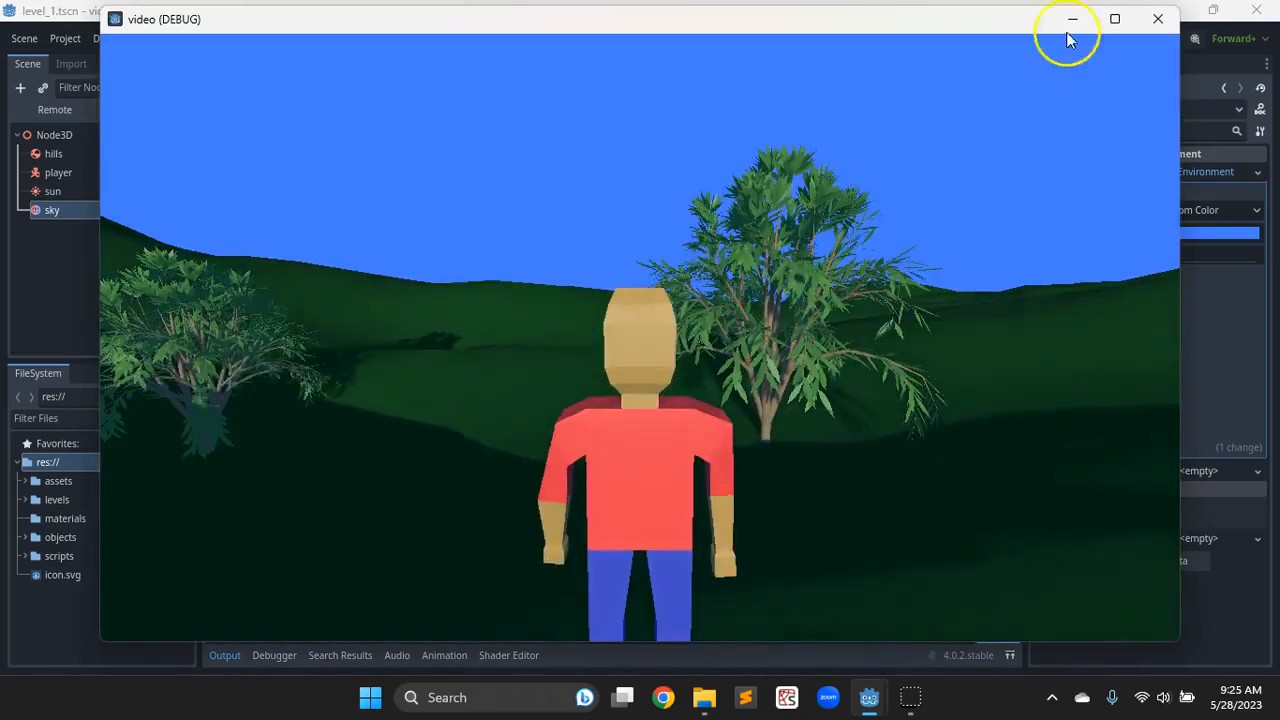
click(1158, 19)
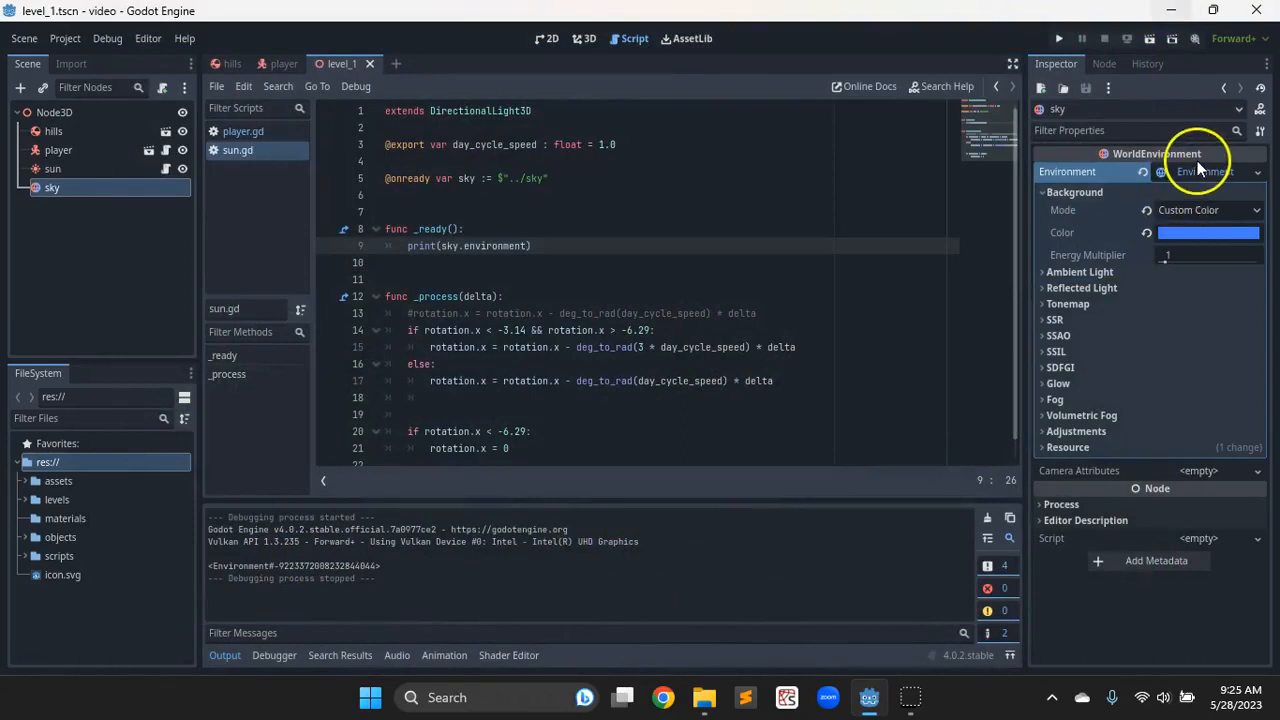
right_click(1069, 195)
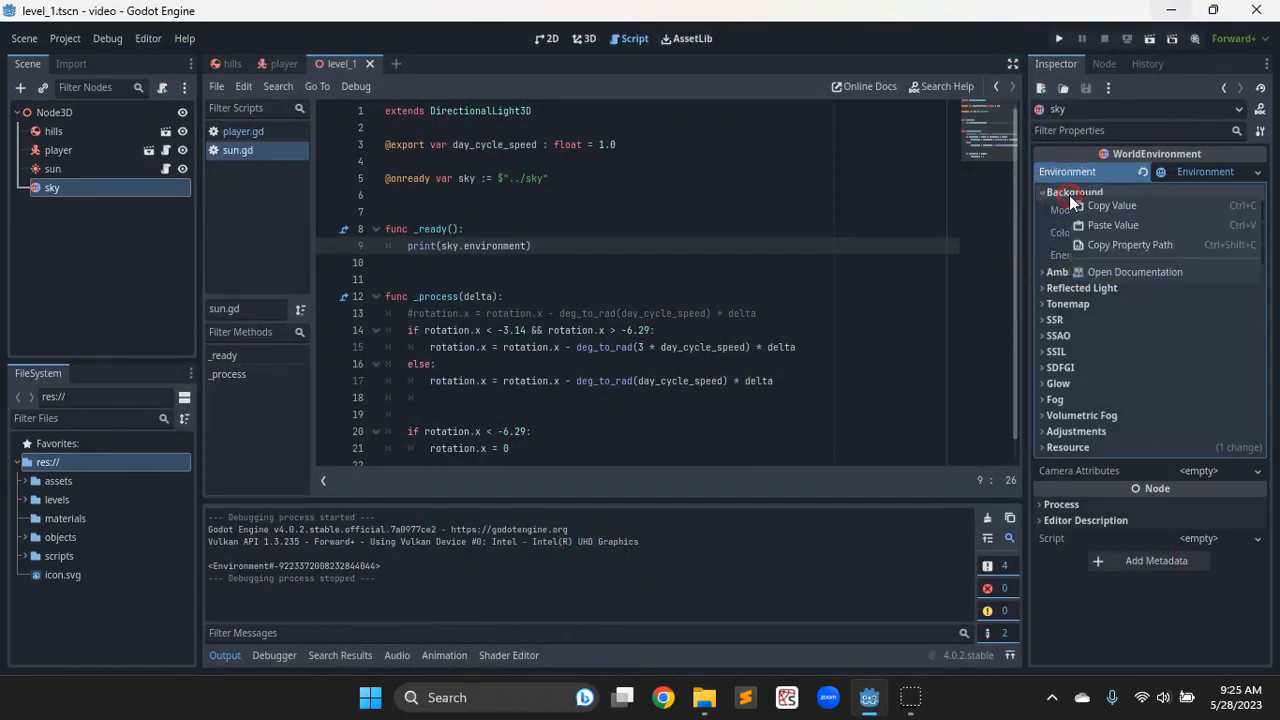
click(1109, 245)
text(.environment)
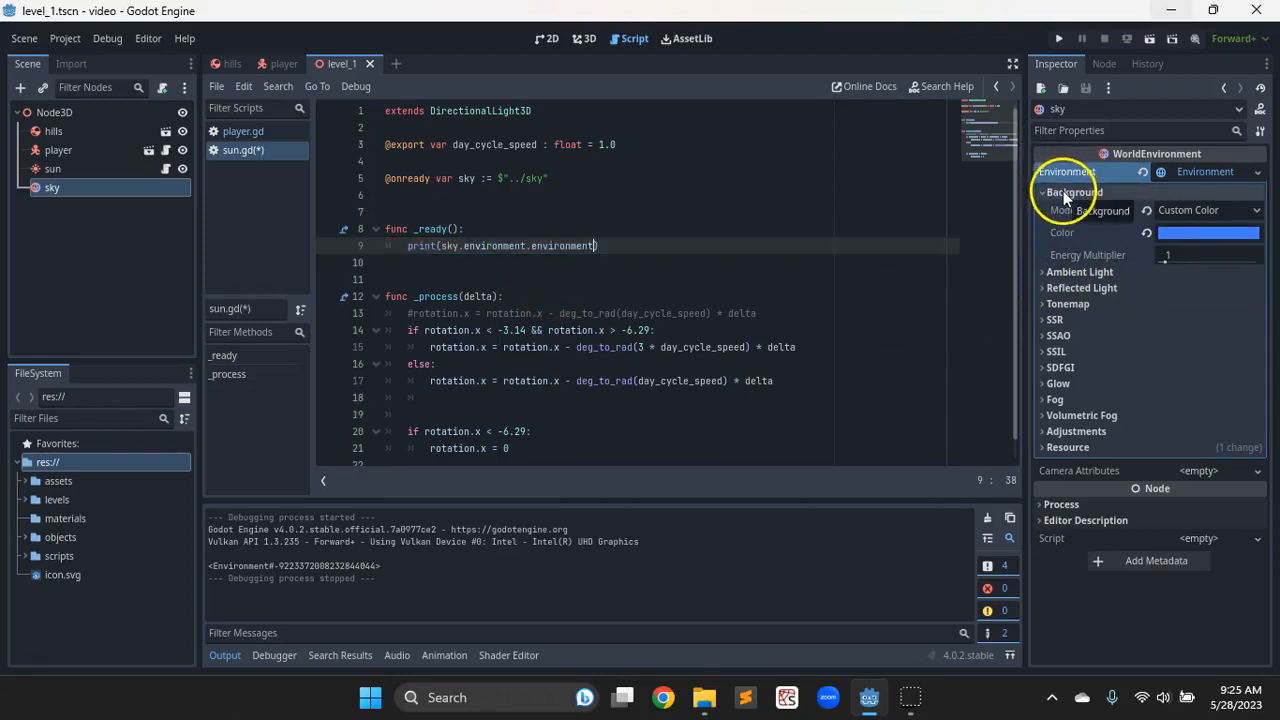
key(BackSpace)
key(BackSpace)
key(BackSpace)
key(BackSpace)
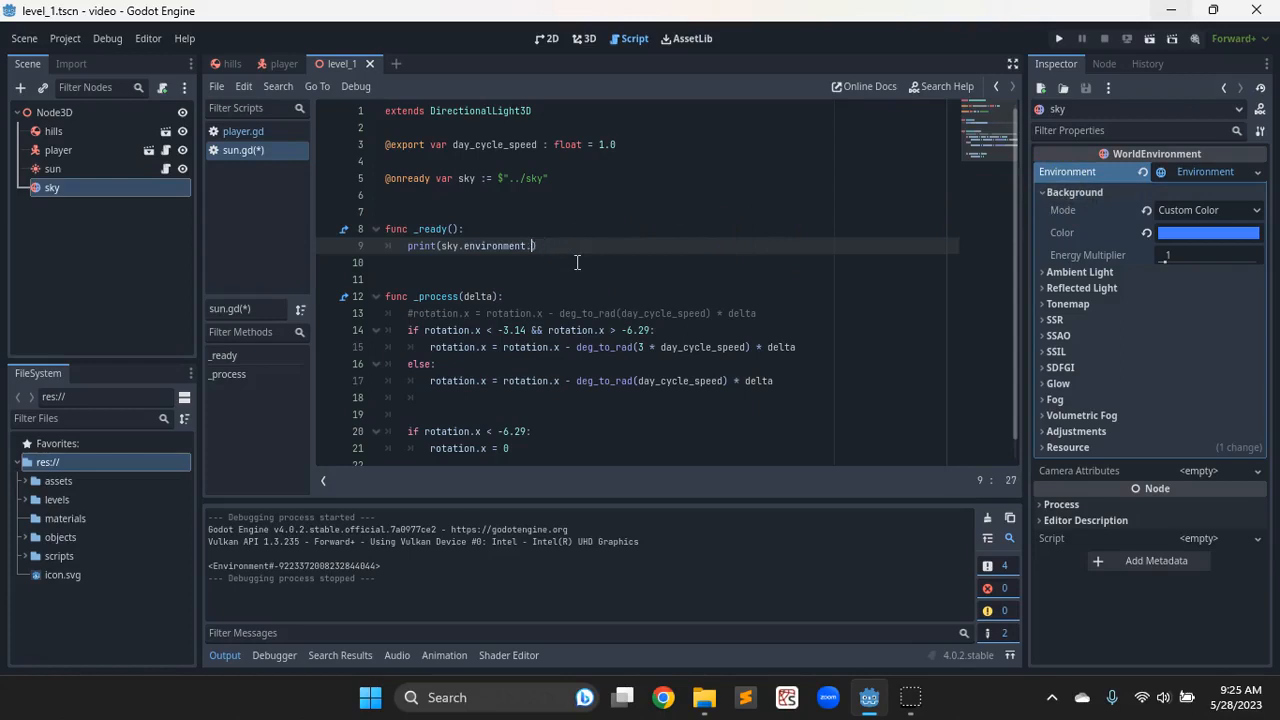
Step: Complete the print statement as print(sky.environment.background_color) with the copied Color property path, run the scene, close the game and check the output
right_click(1060, 233)
click(1100, 270)
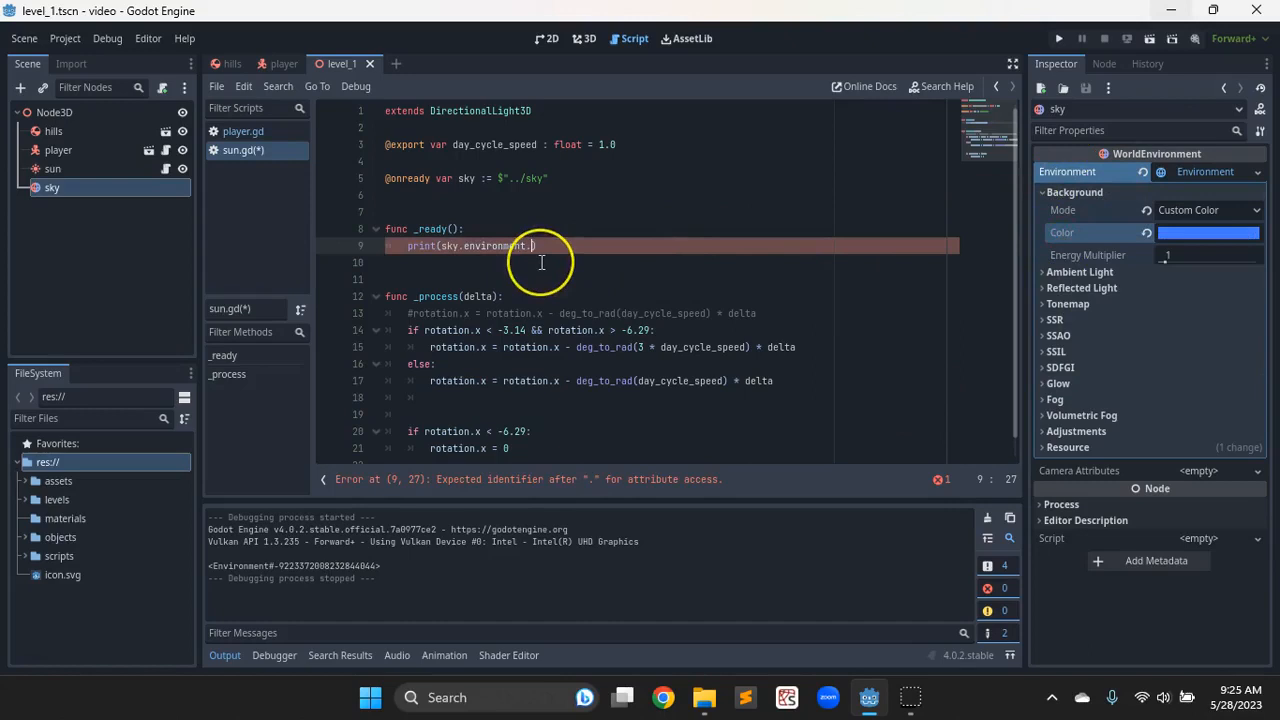
key(ctrl+v)
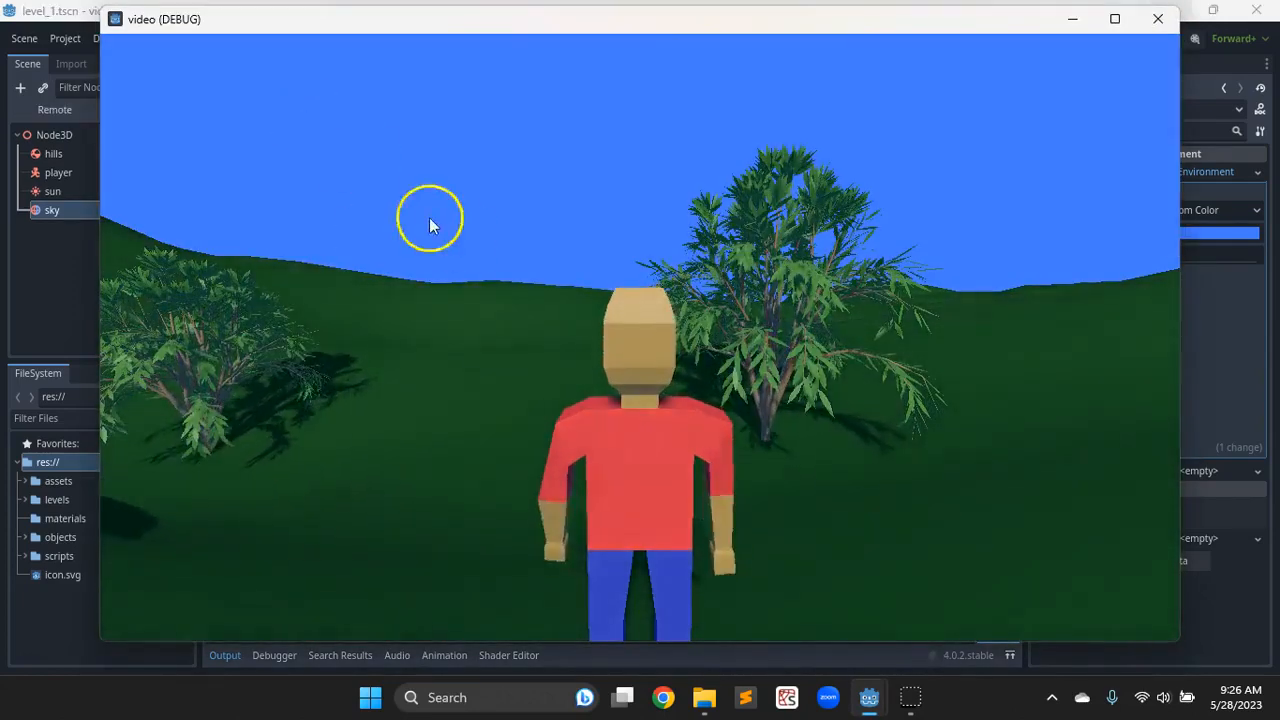
click(1152, 22)
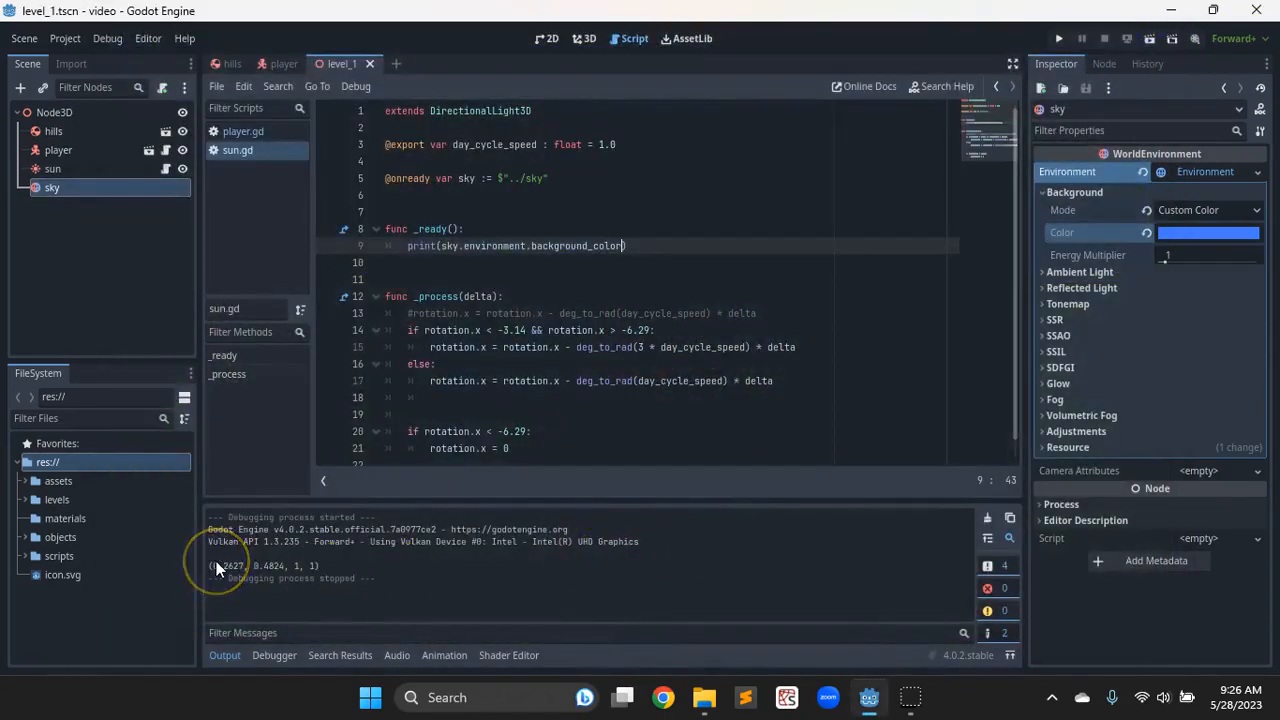
drag(216, 561, 316, 565)
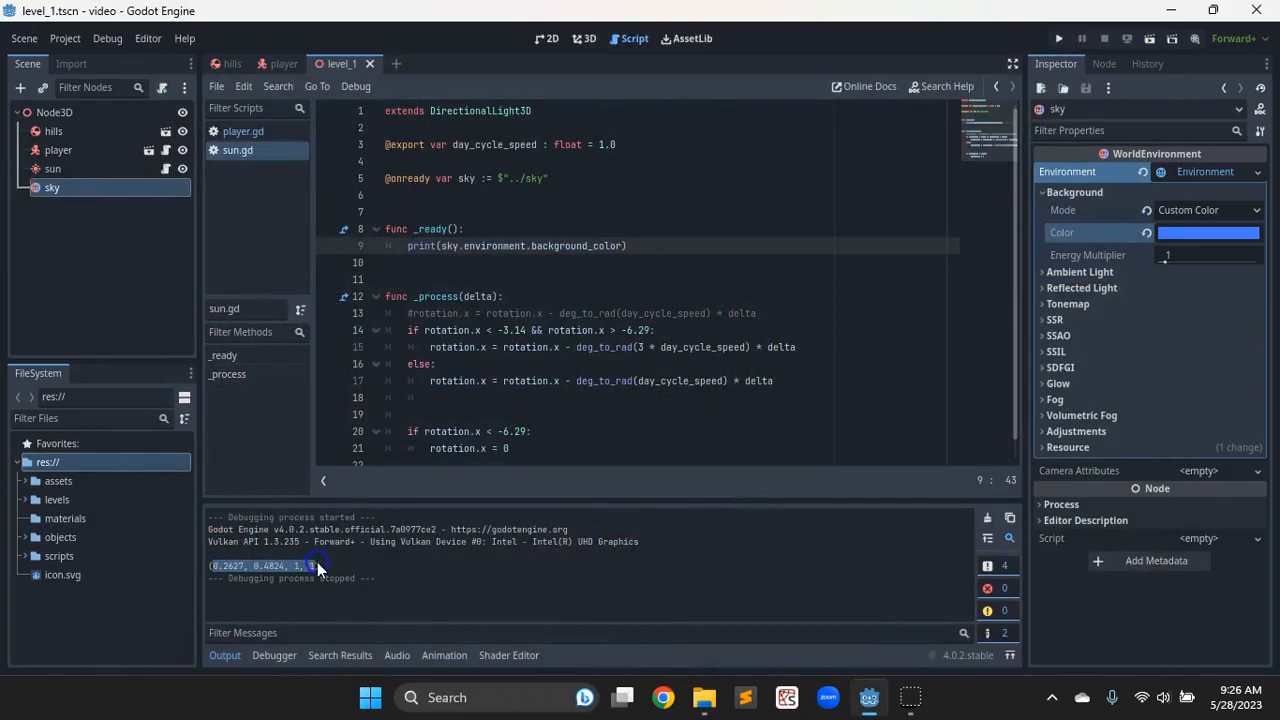
click(317, 562)
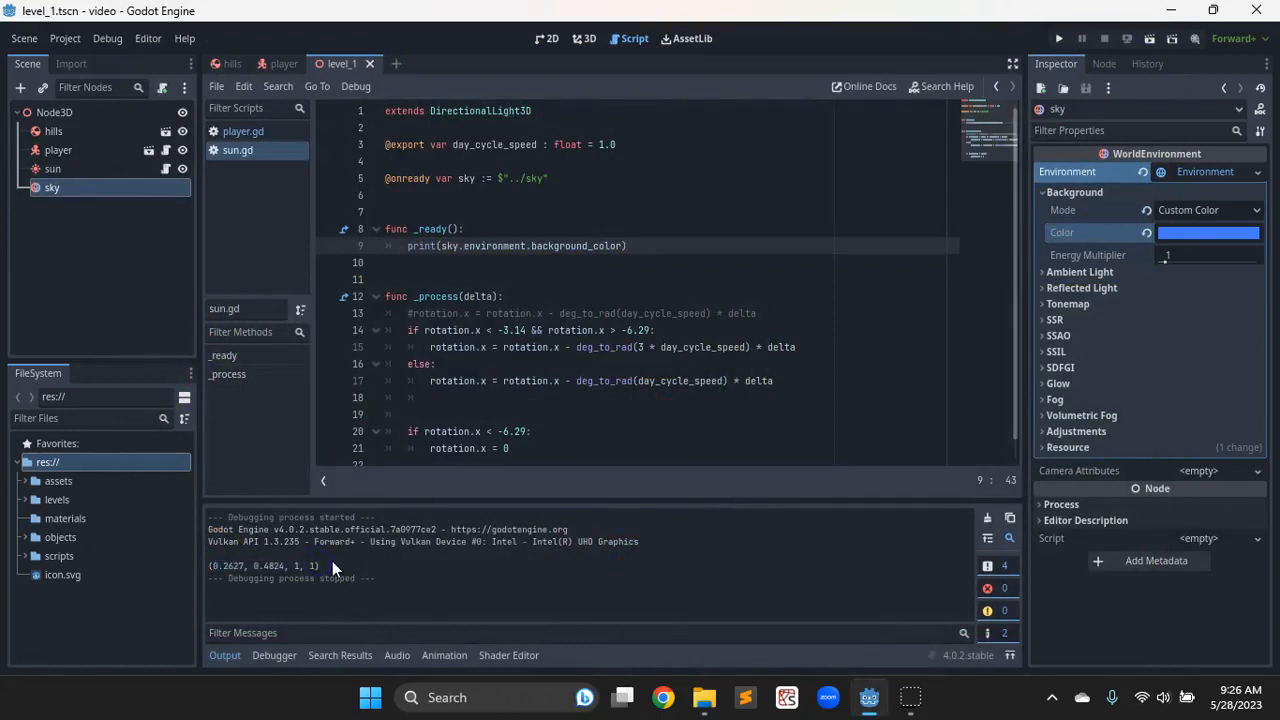
Step: Below the rotation line in the else branch of _process, add sky.environment.background_color = Color(sky.environment.background_color)
drag(440, 246, 555, 246)
click(555, 246)
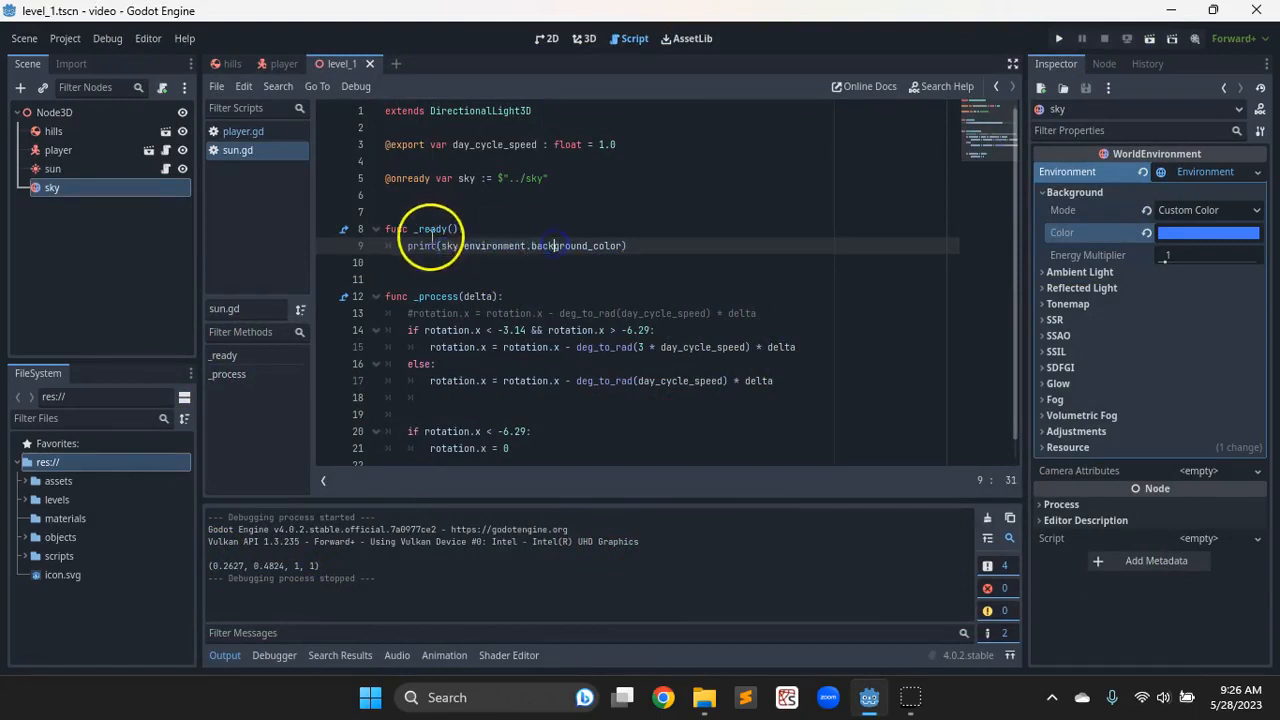
drag(441, 246, 622, 248)
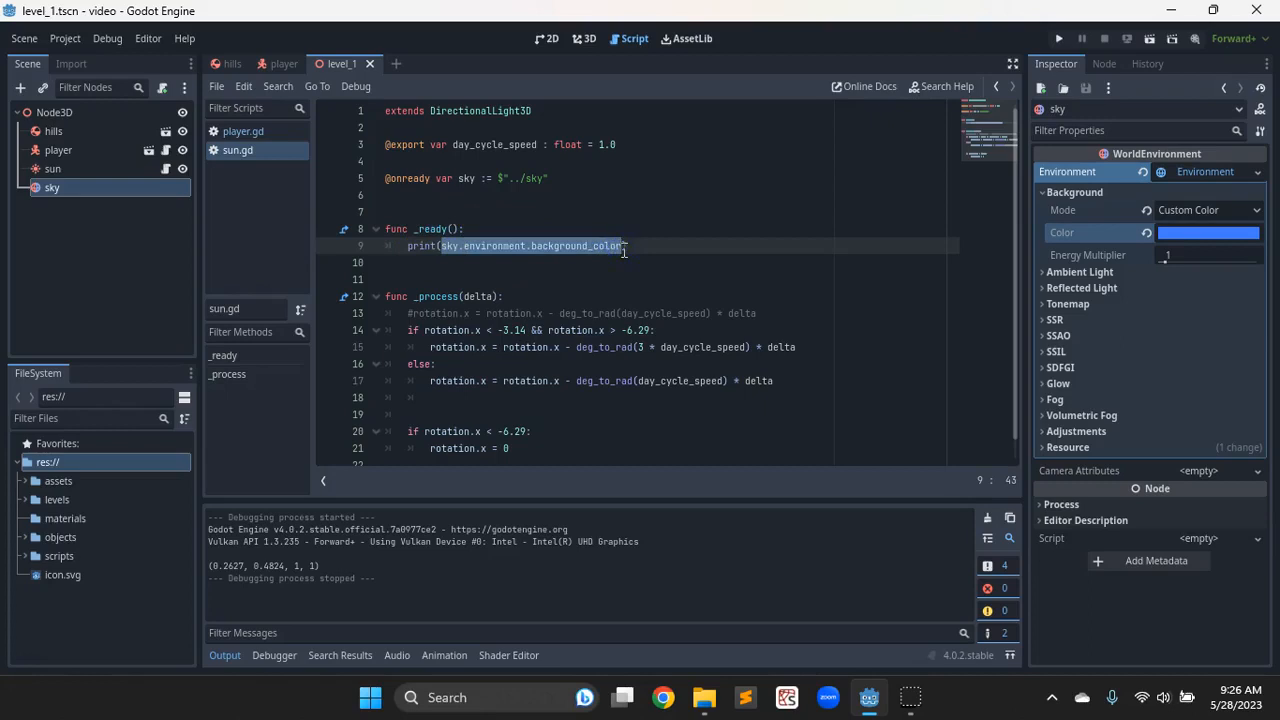
click(776, 381)
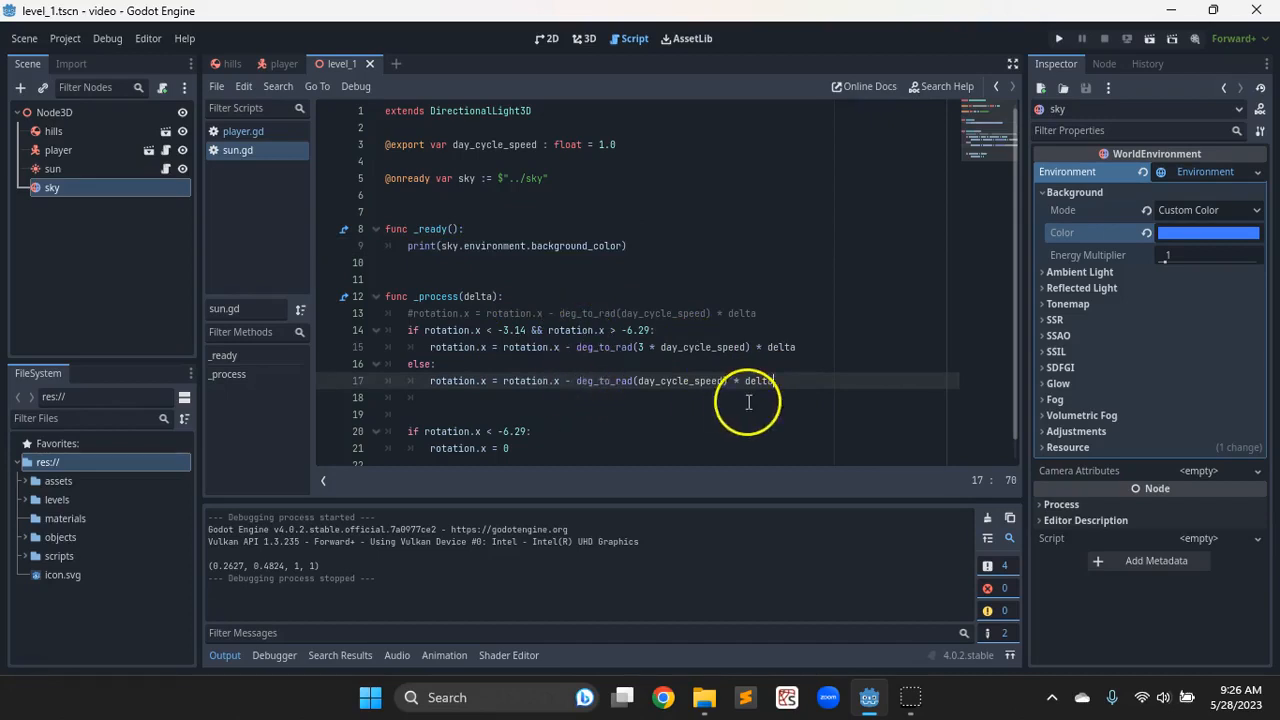
key(Return)
key(ctrl+v)
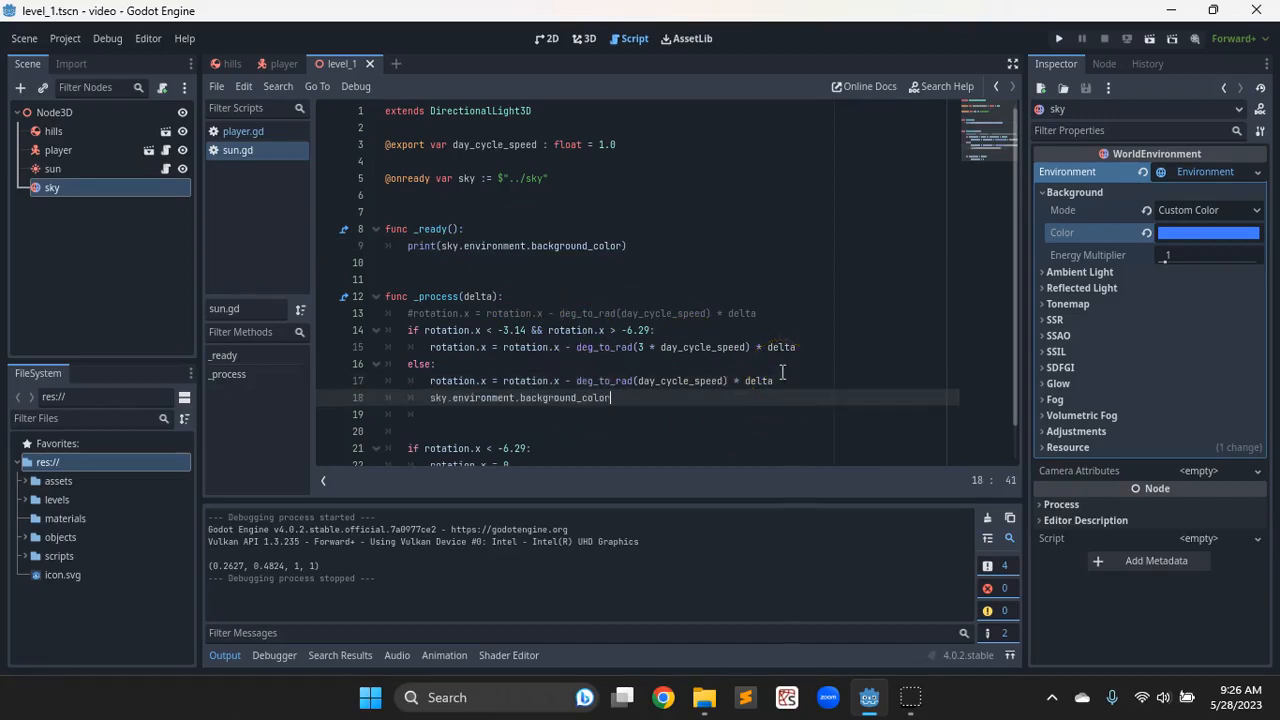
text(= )
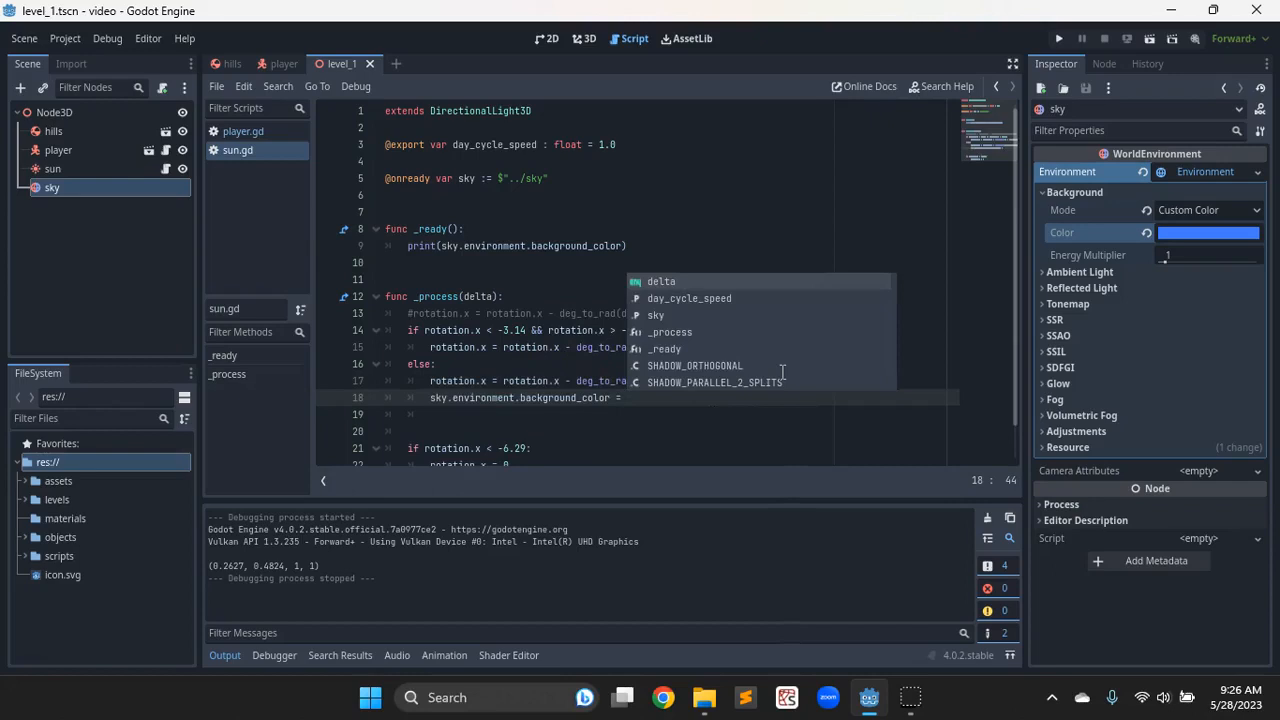
text(Color(sky.environment.background_color)
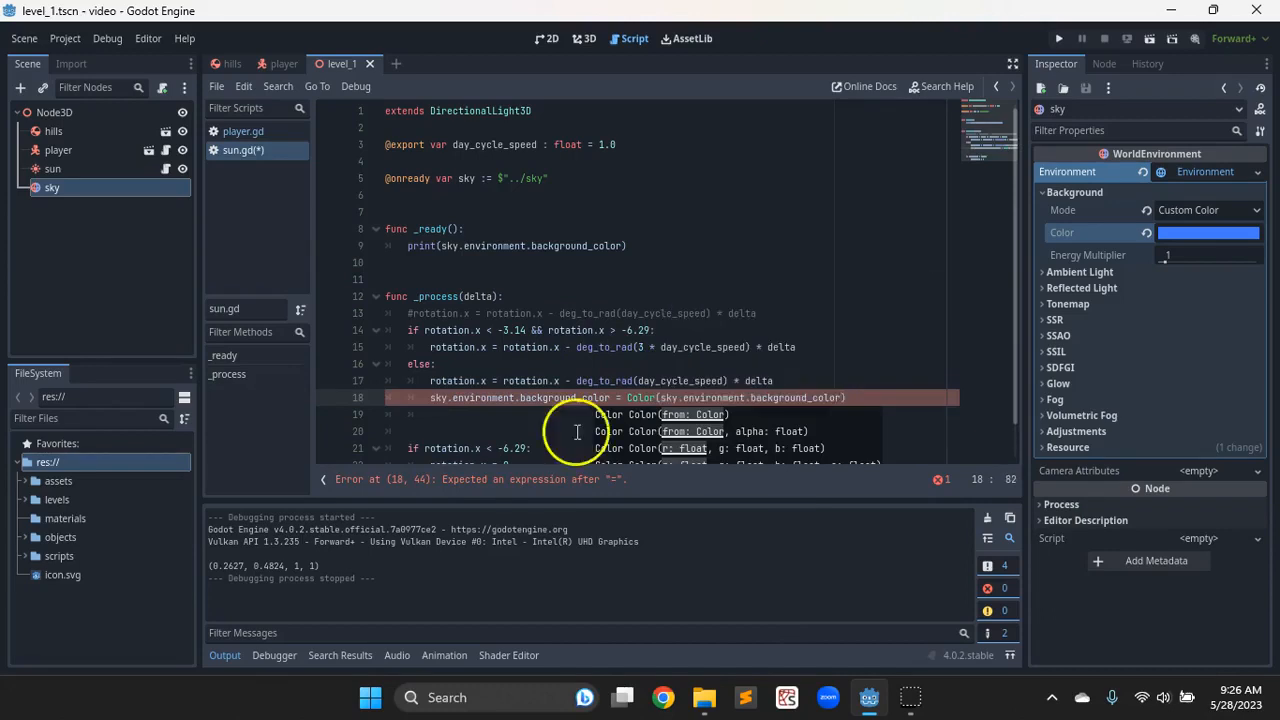
Step: Look up the Color class documentation from the script and close it again
click(641, 397)
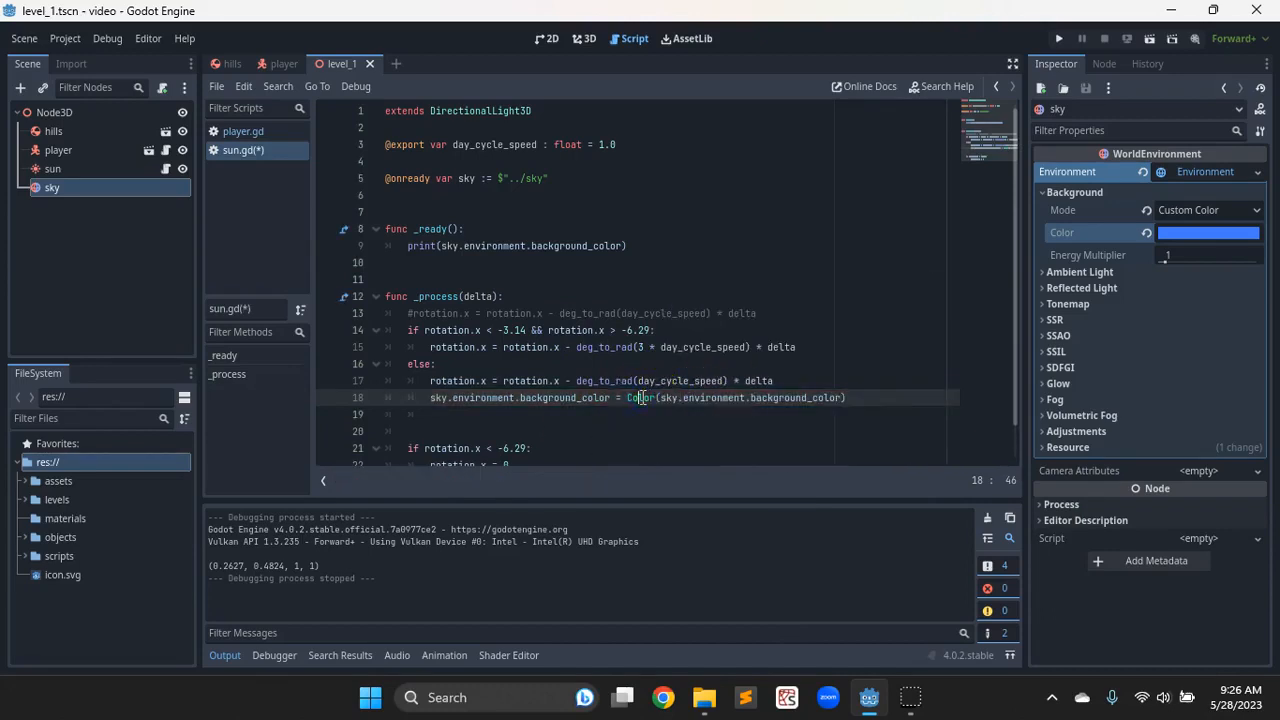
ctrl+click(641, 397)
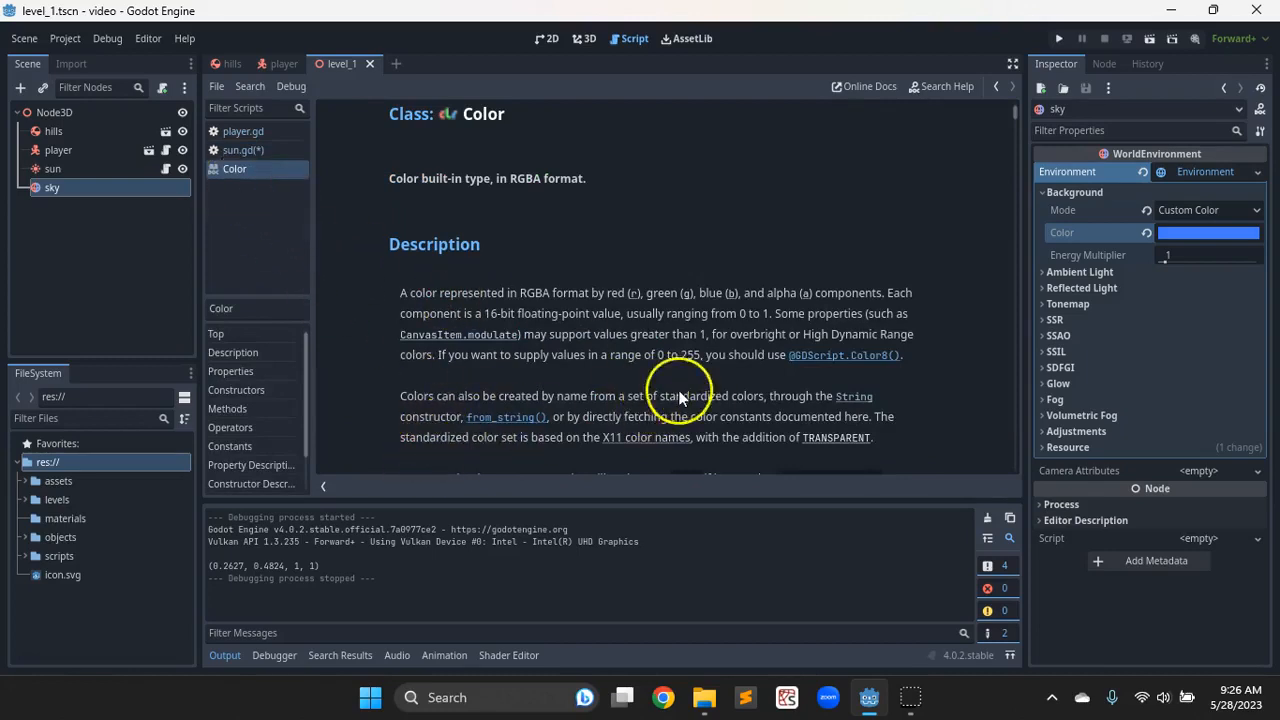
right_click(260, 170)
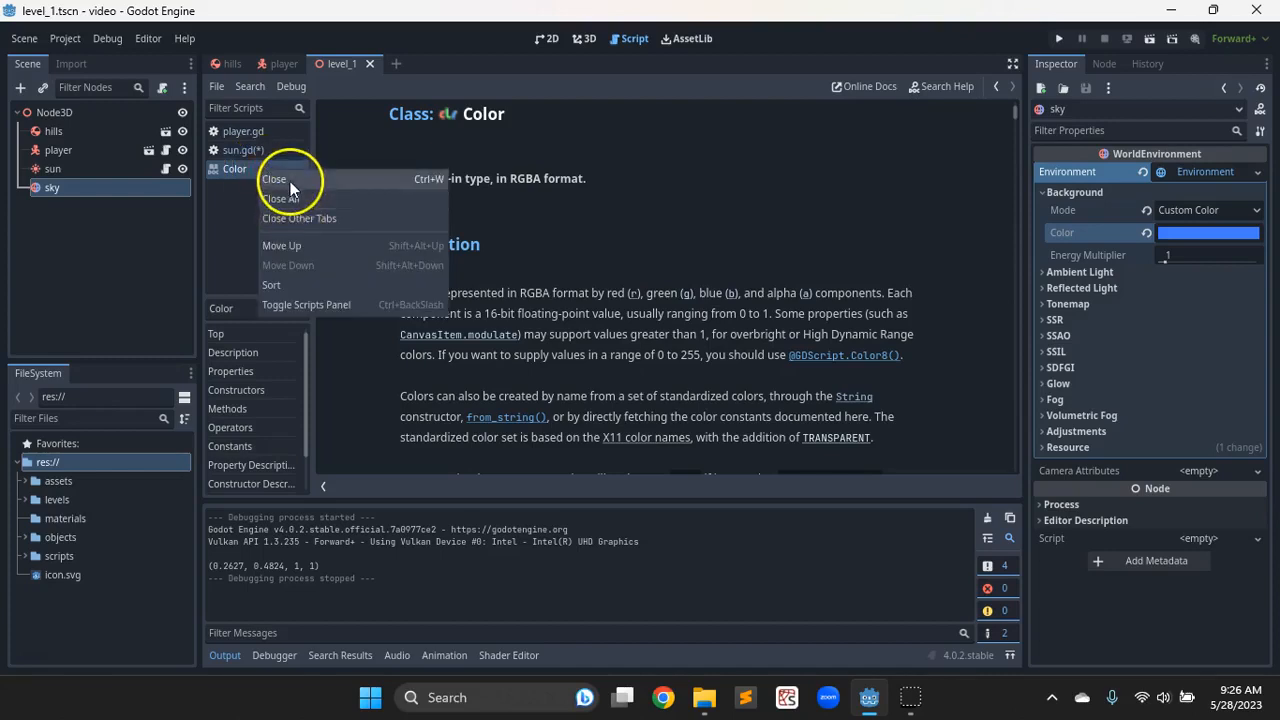
click(290, 181)
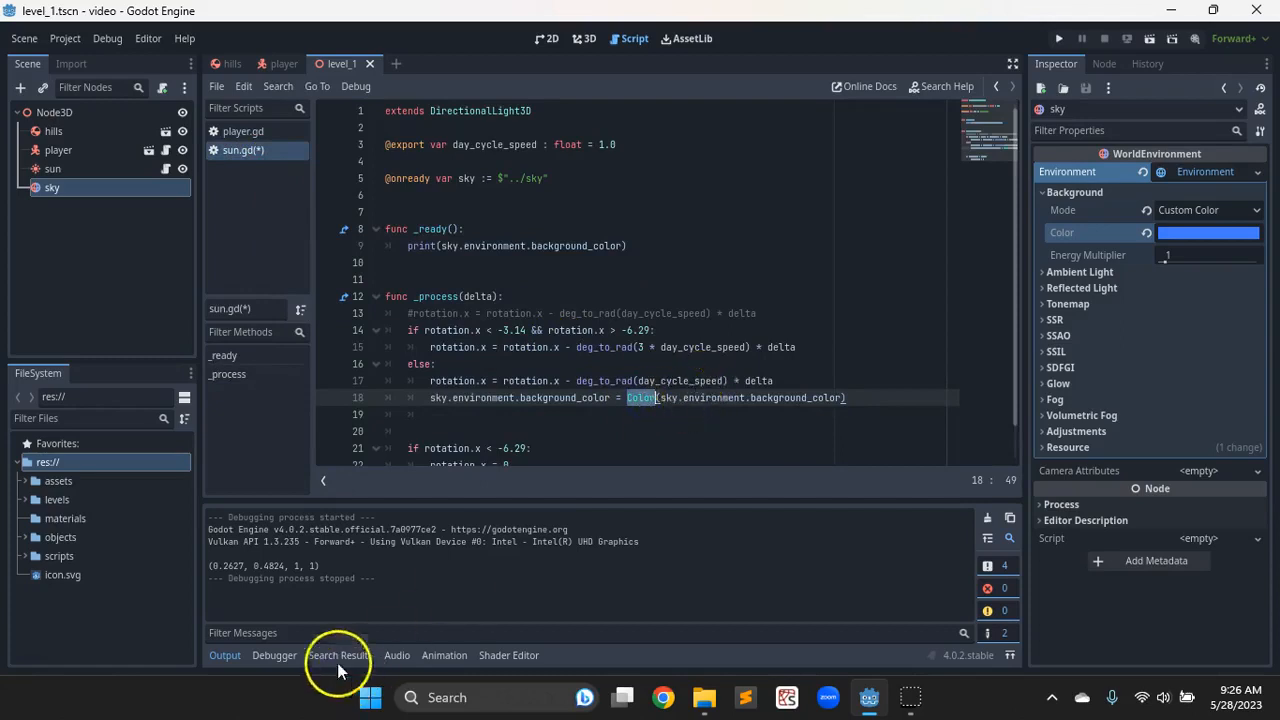
Step: Replace the argument of Color() in the else branch with the printed values 0.2627, 0.4824, 1, 1
drag(219, 565, 342, 570)
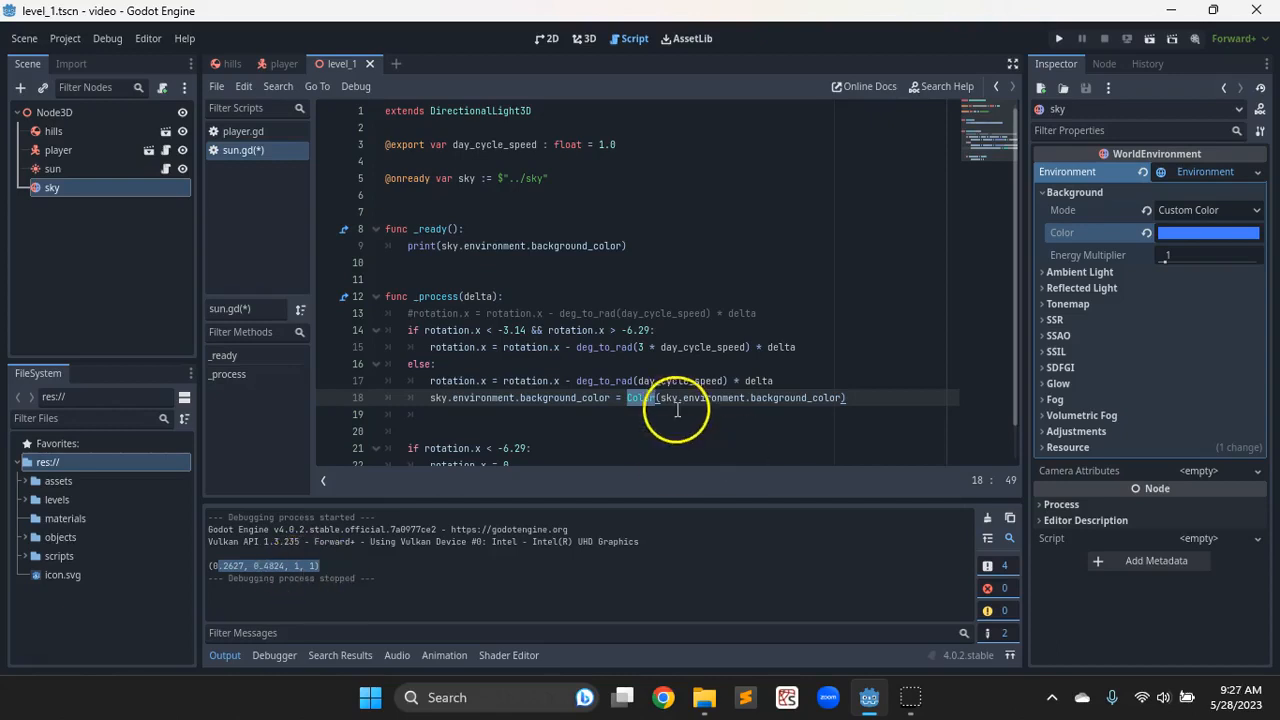
click(677, 410)
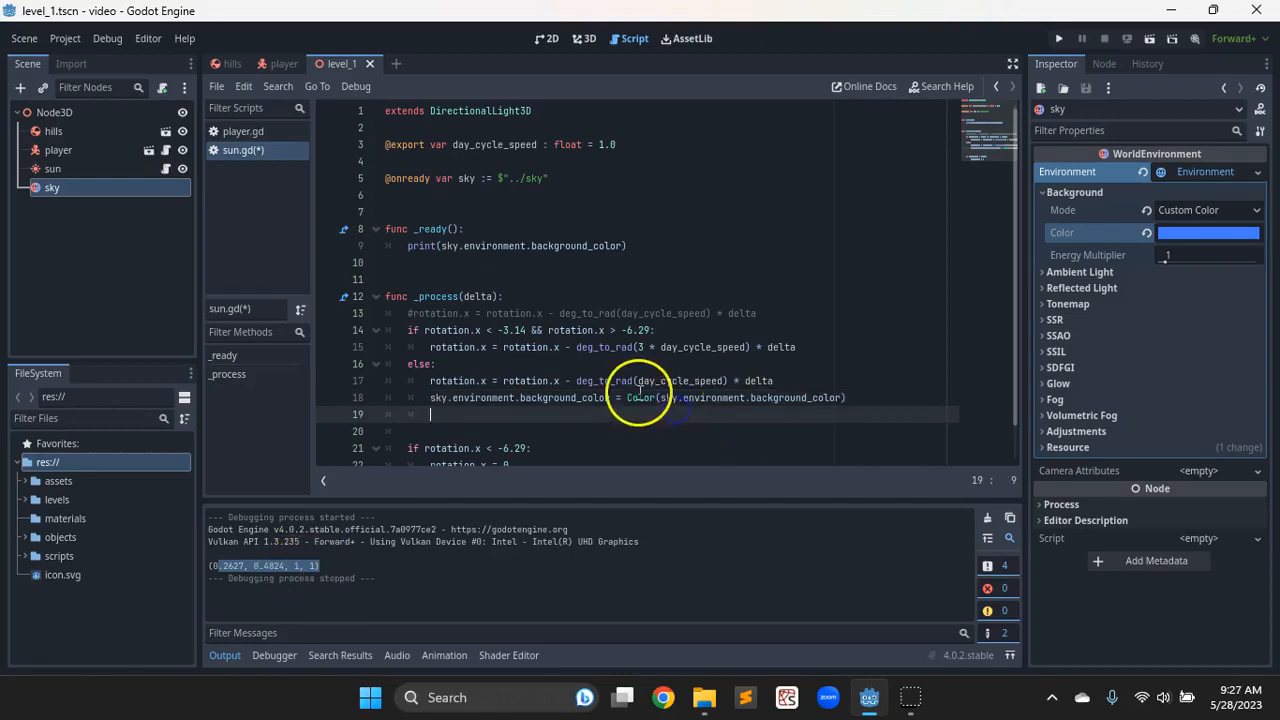
double_click(641, 398)
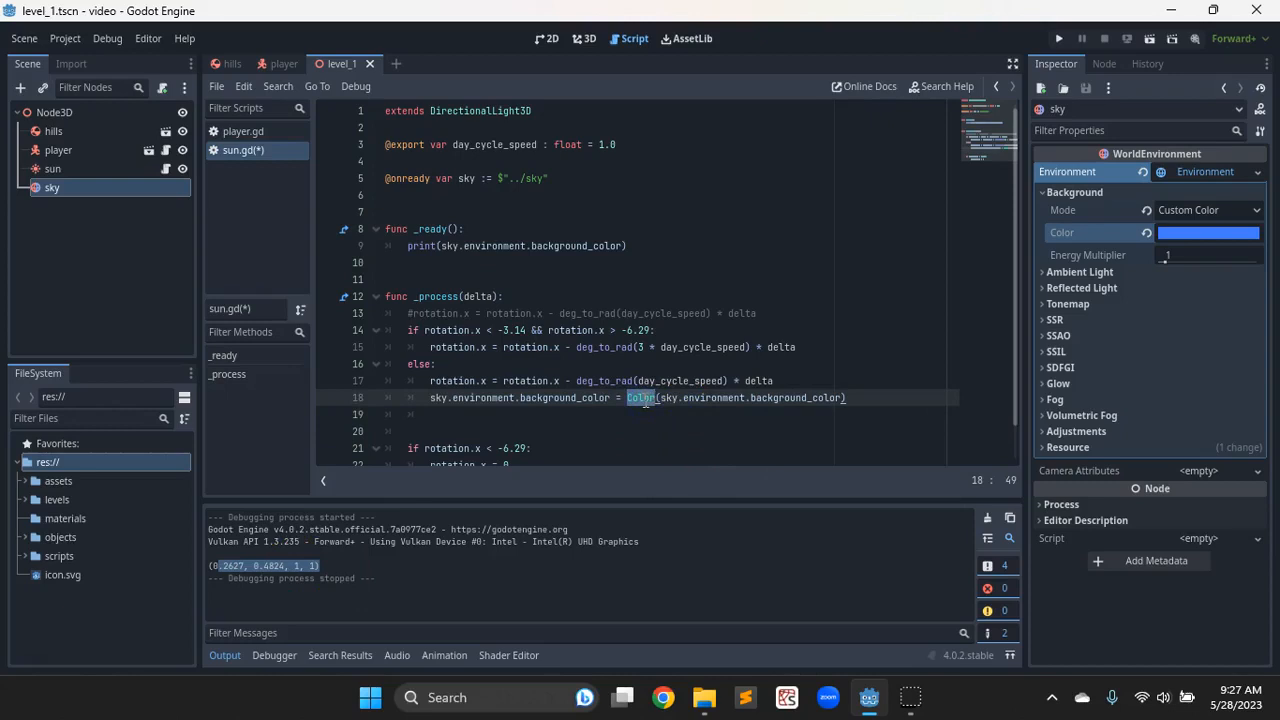
drag(658, 398, 838, 398)
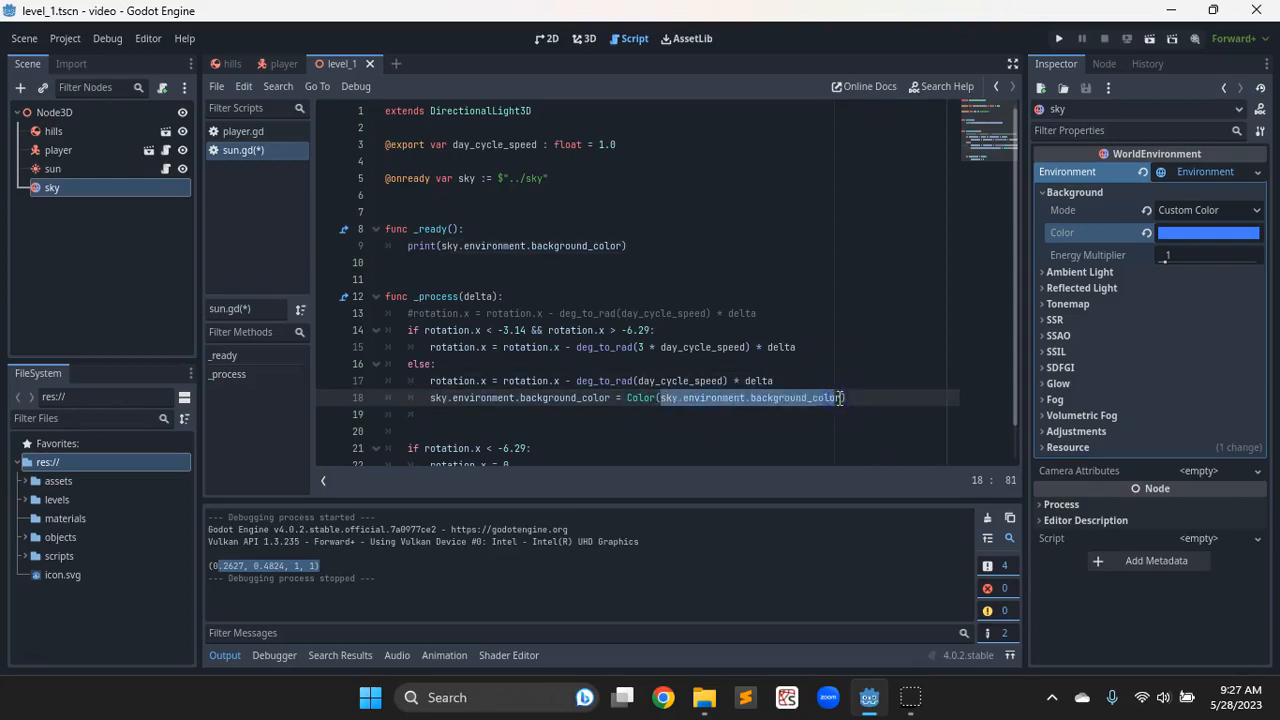
key(BackSpace)
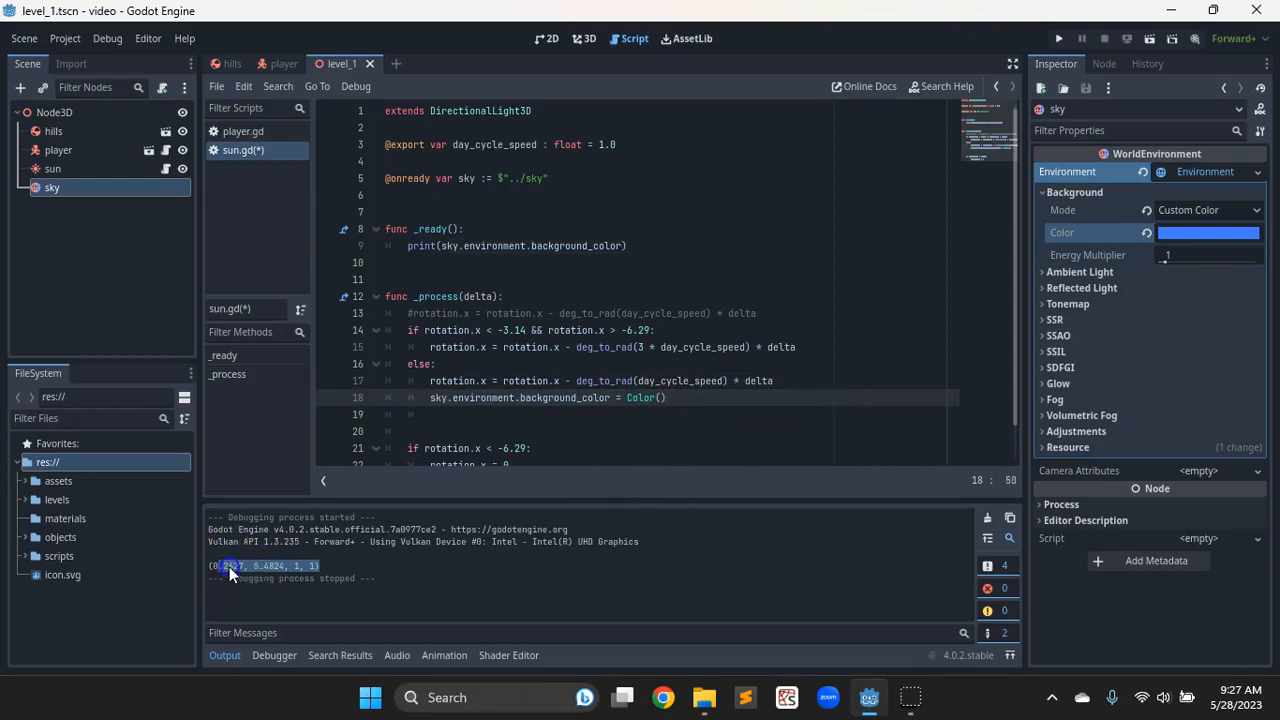
drag(317, 567, 247, 567)
text(0.2627, 0.4824, 1, 1)
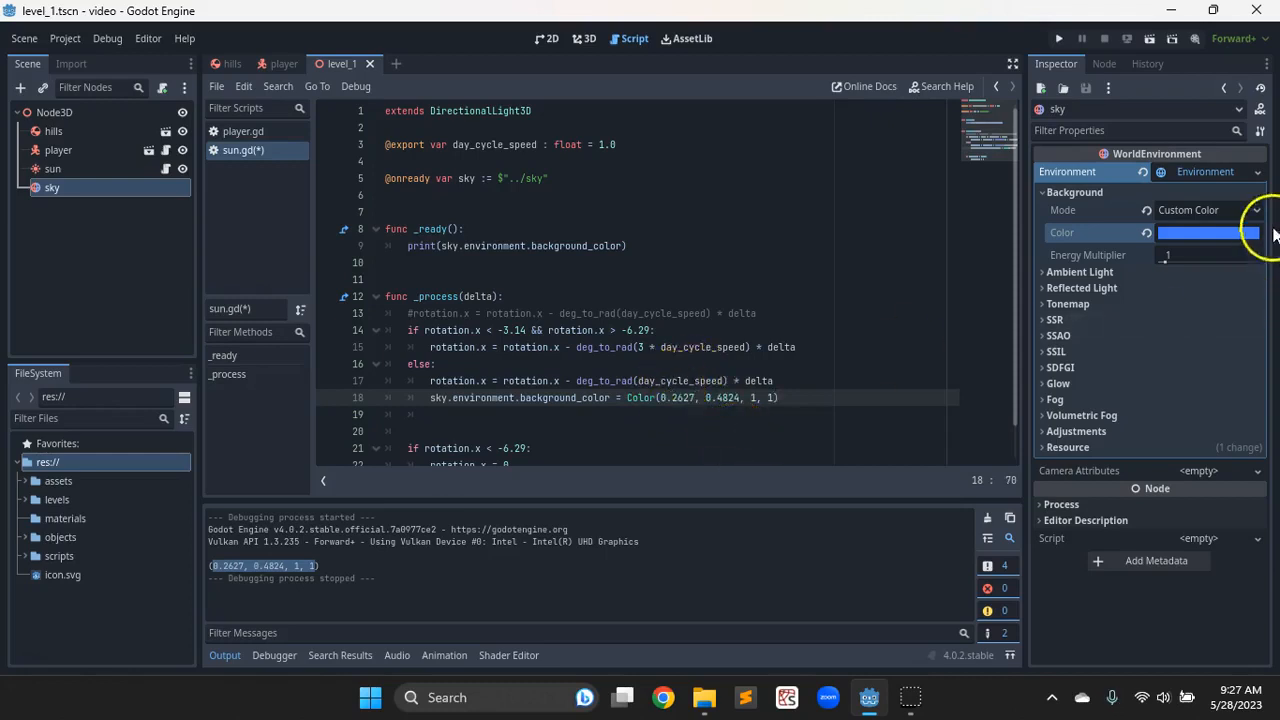
Step: Compare the sky's background color values in the color picker with the numbers in the script's Color() call
click(1209, 233)
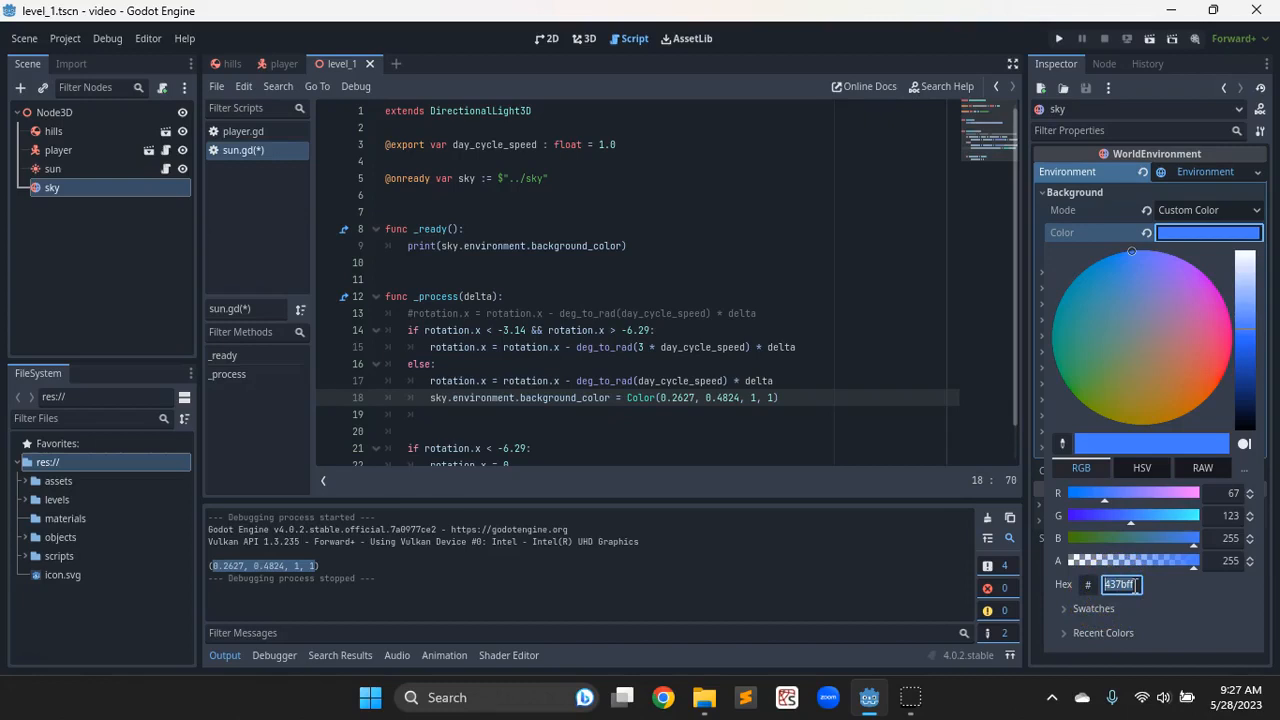
click(751, 402)
drag(751, 400, 757, 399)
click(669, 398)
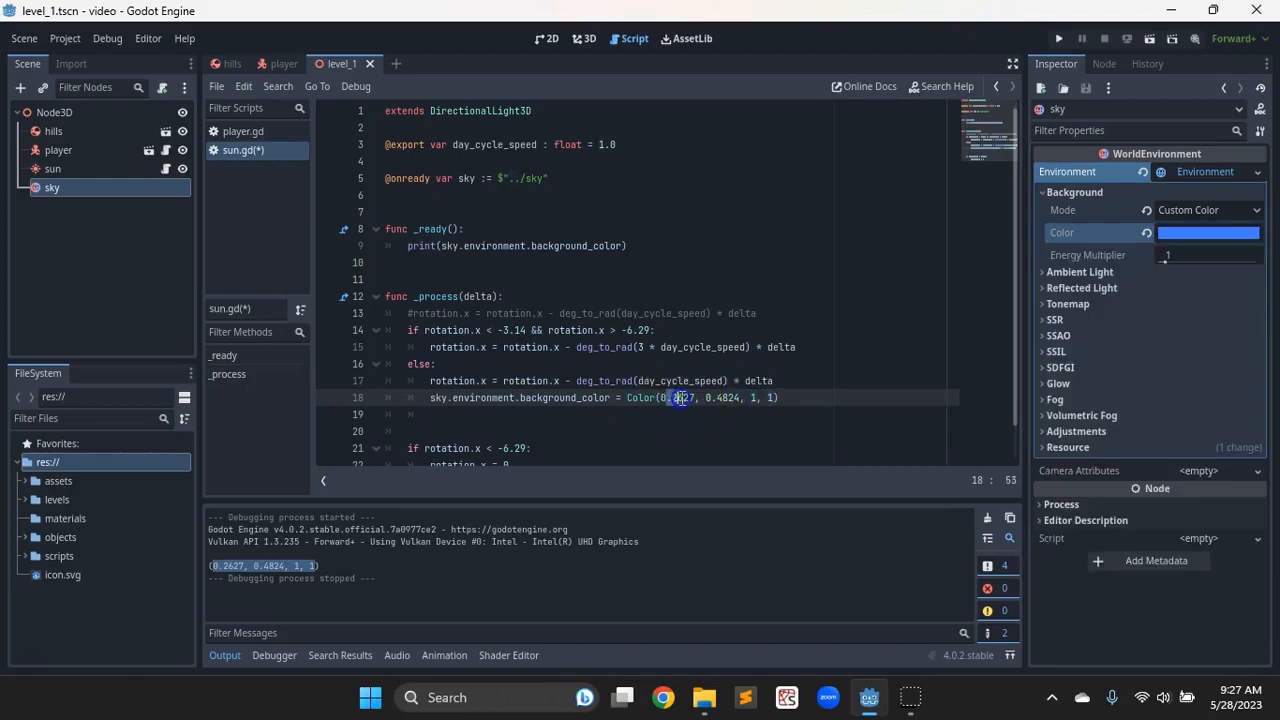
Step: Copy the sky.environment.background_color = Color(0.2627, 0.4824, 1, 1) line into the if branch below its 3 * day_cycle_speed rotation line
click(825, 403)
key(shift+Home)
key(ctrl+c)
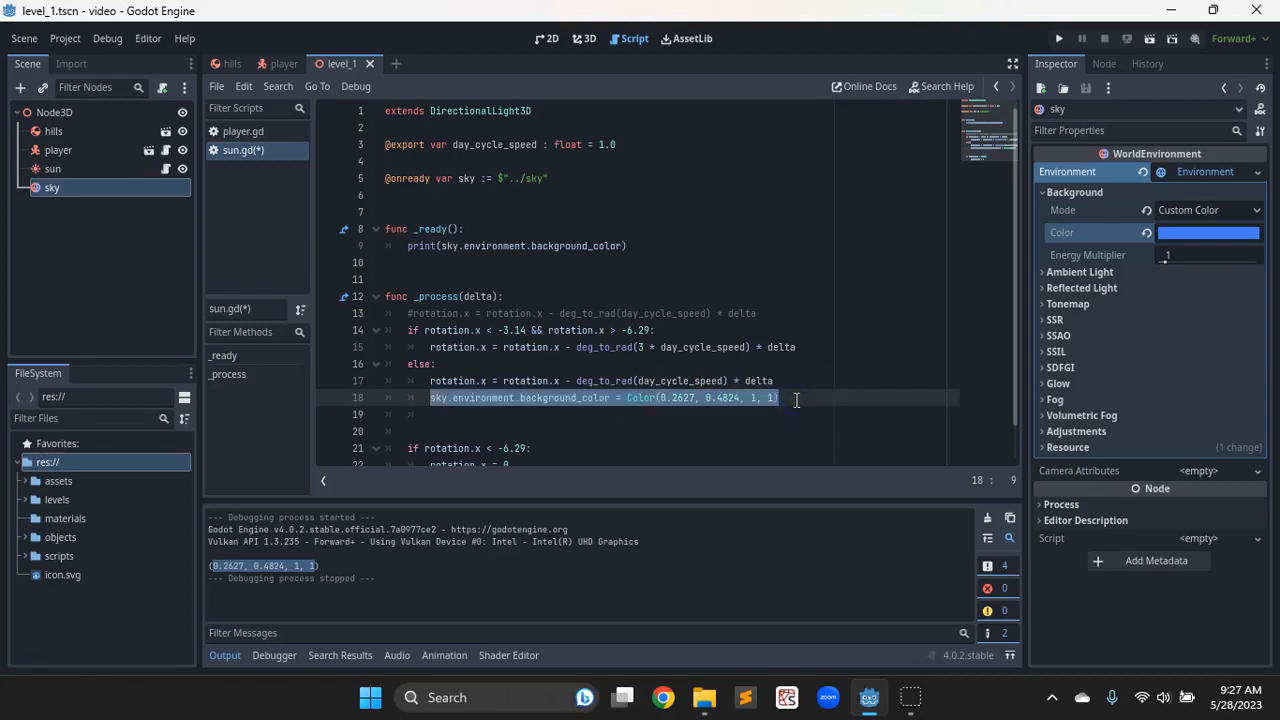
click(798, 344)
key(Return)
key(ctrl+v)
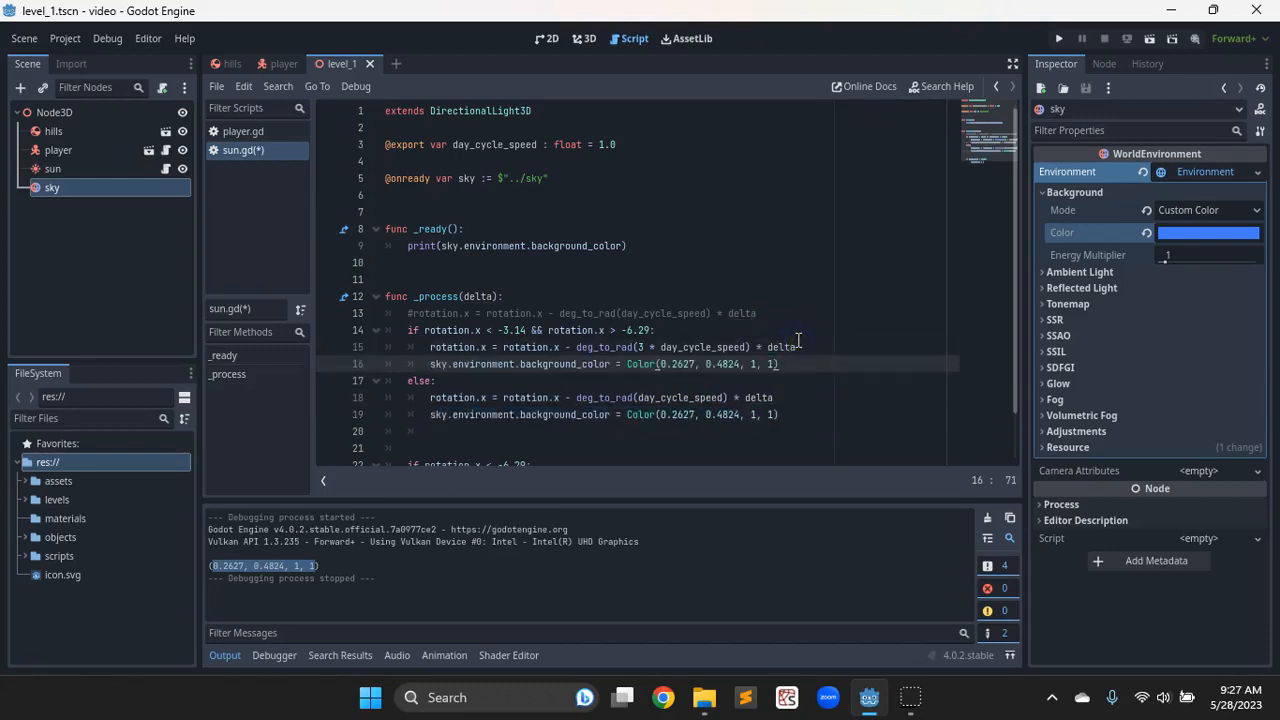
Step: Change the Color() arguments in the if branch to 0.1, 0.1, 0.1, 1
click(672, 366)
text(1, 1)
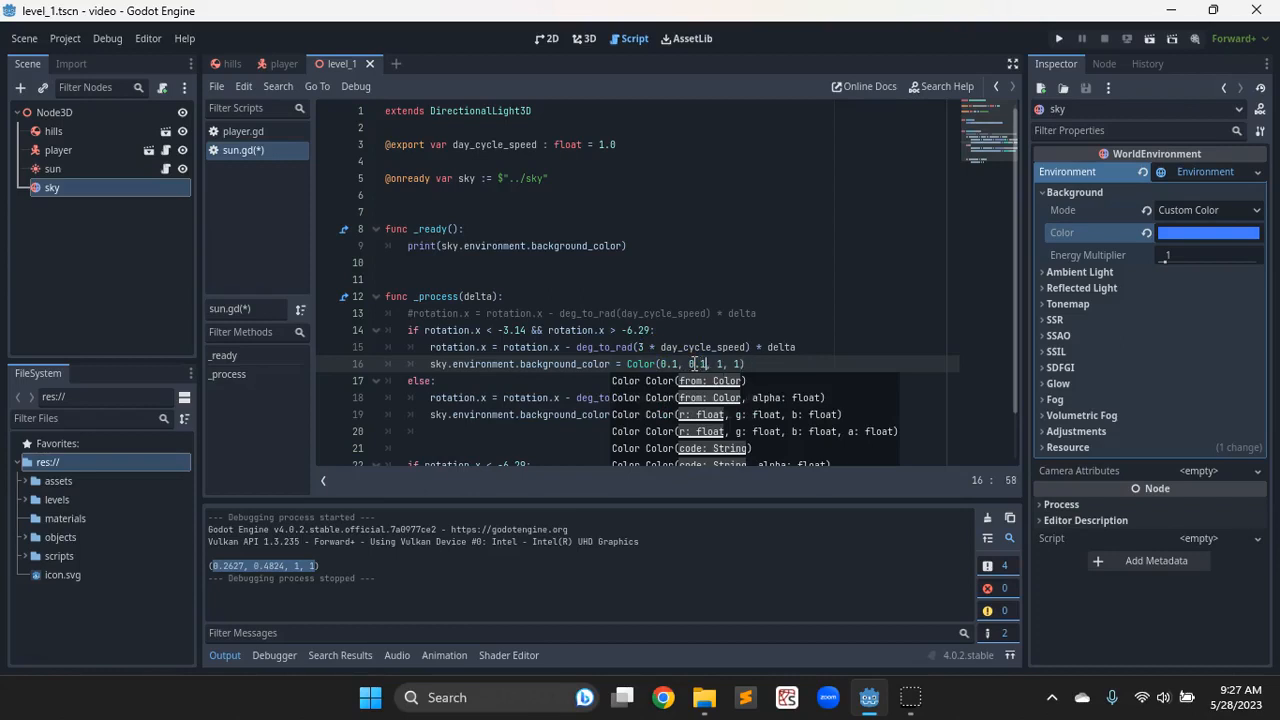
text(,)
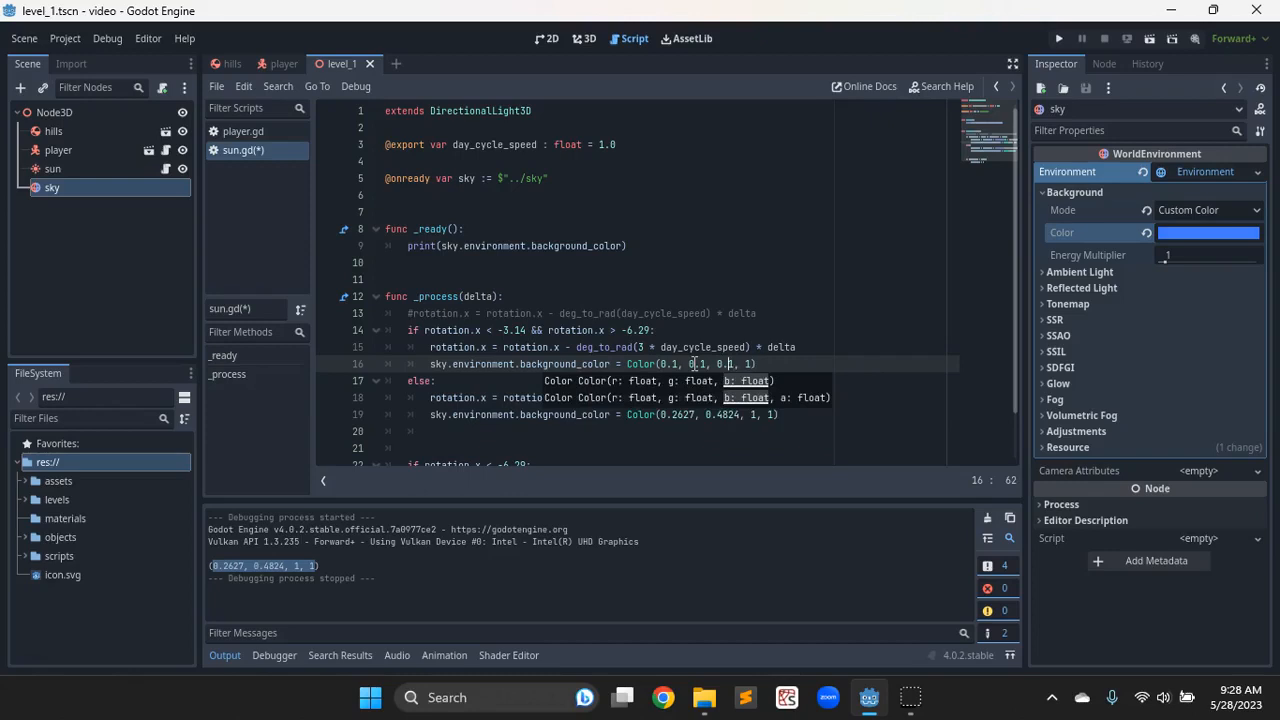
click(815, 350)
click(797, 364)
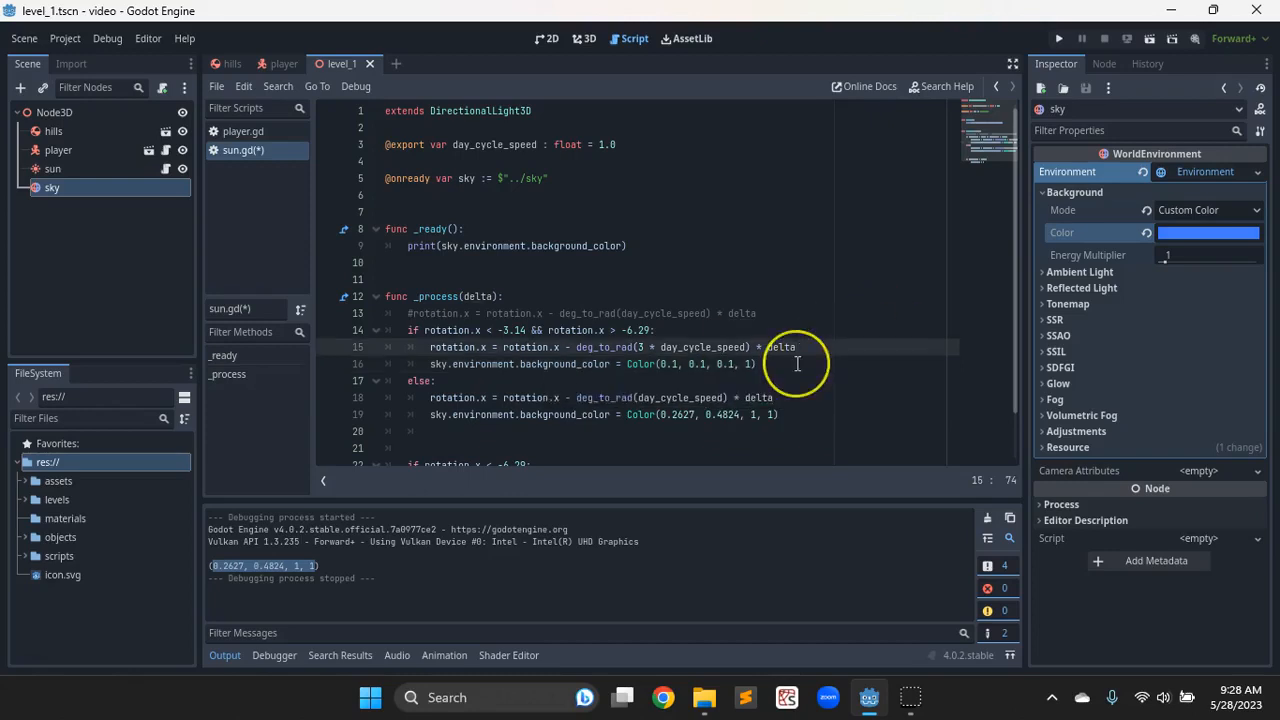
Step: Save the script, run the scene to watch the sky color through the day-night cycle, and close the game window
key(ctrl+s)
click(1047, 125)
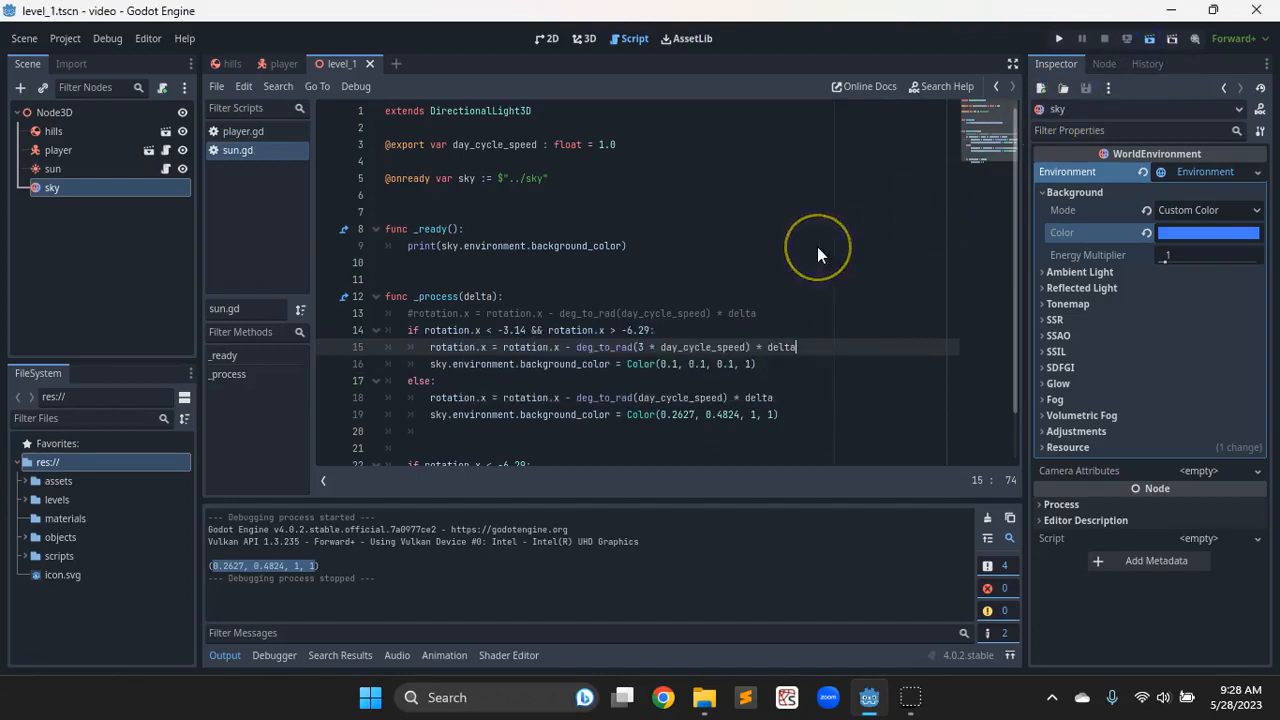
key(F5)
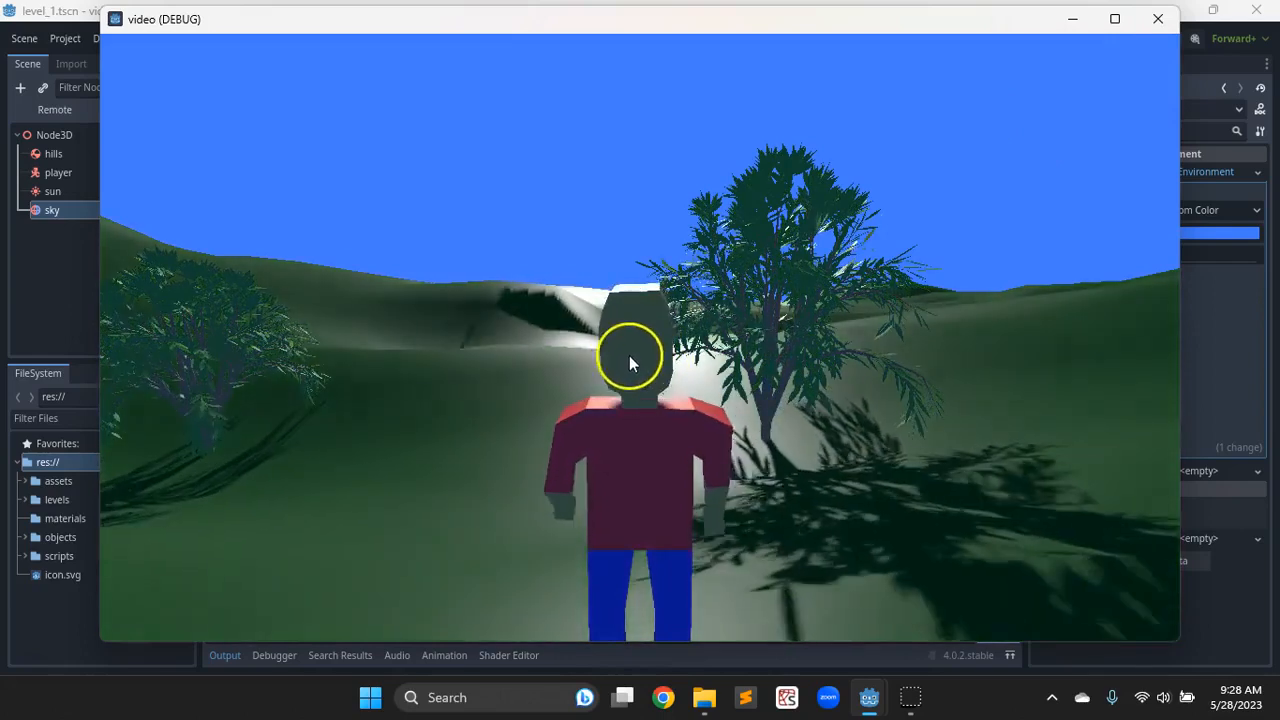
click(1157, 20)
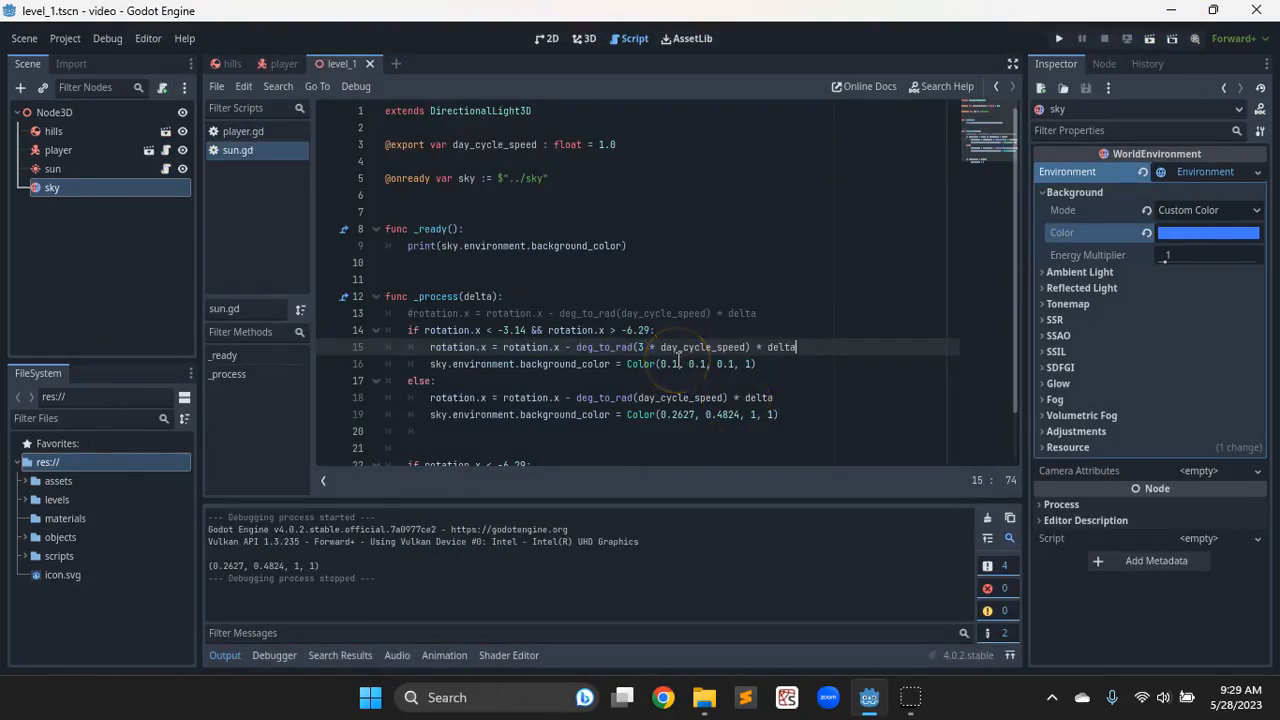
Step: Set the blue value of the if branch's Color() to 0.5, save, and test the scene in a short run
click(737, 364)
key(BackSpace)
text(5)
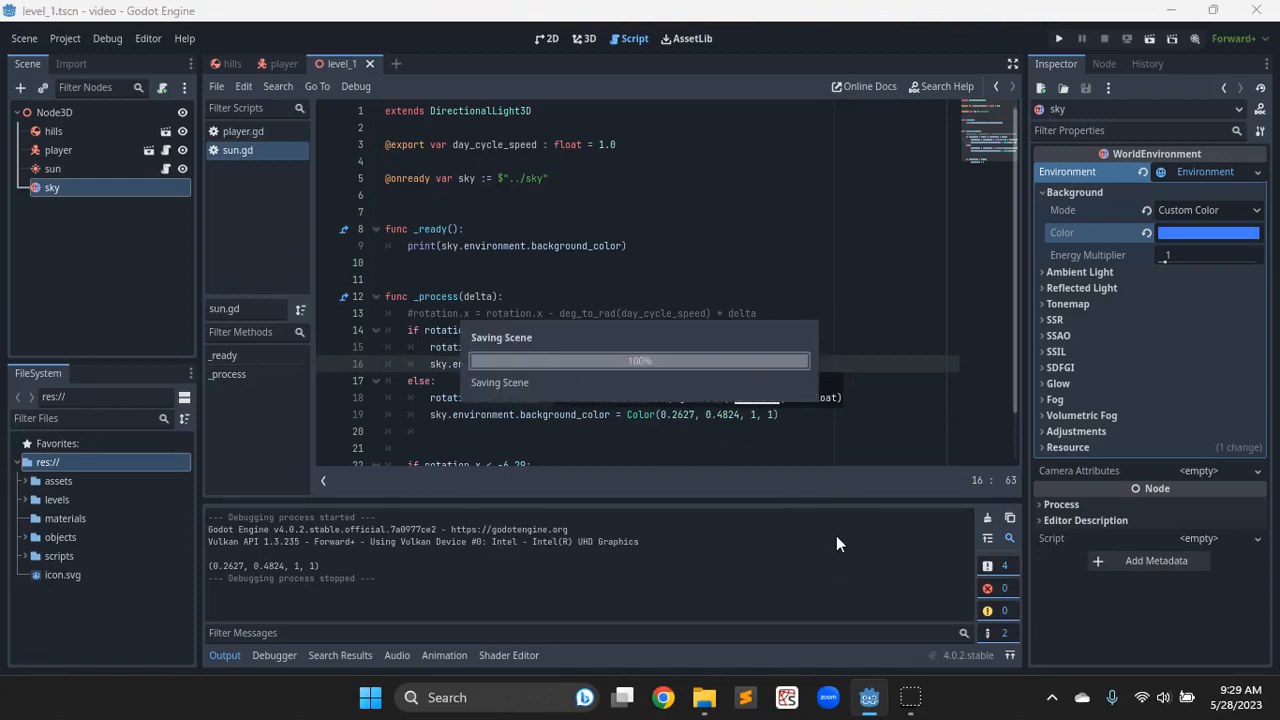
click(1149, 40)
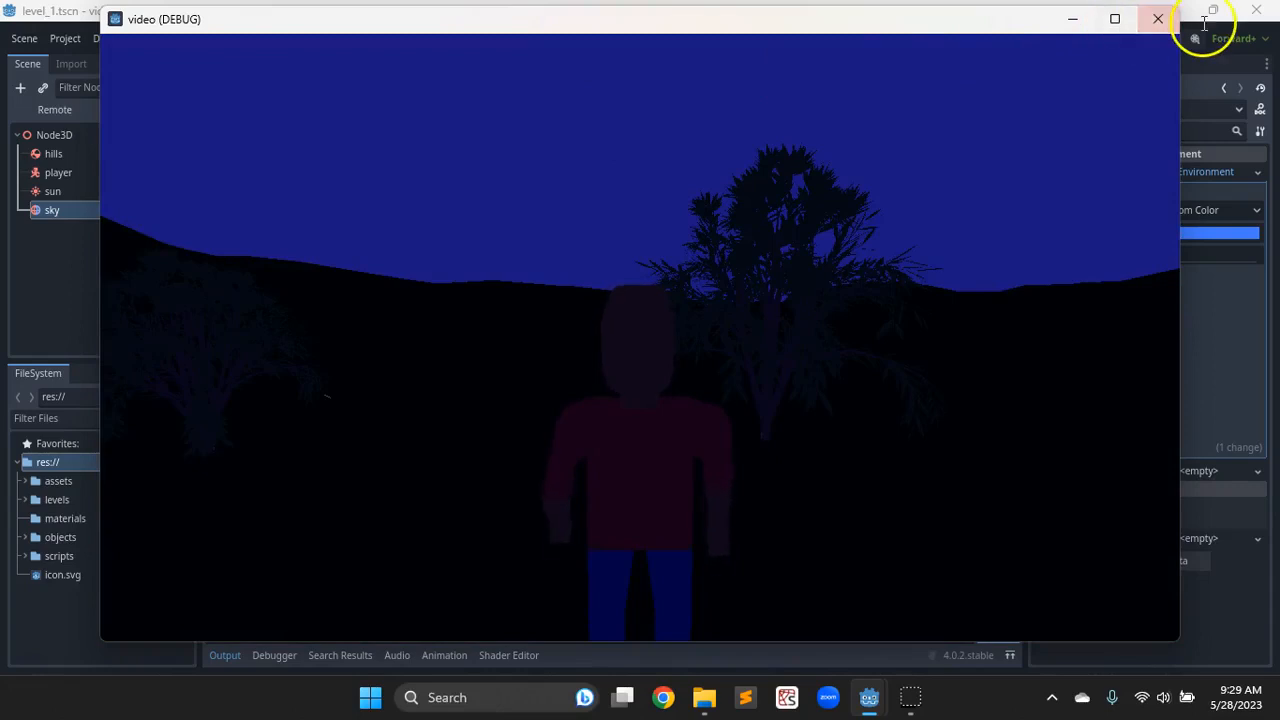
click(1162, 20)
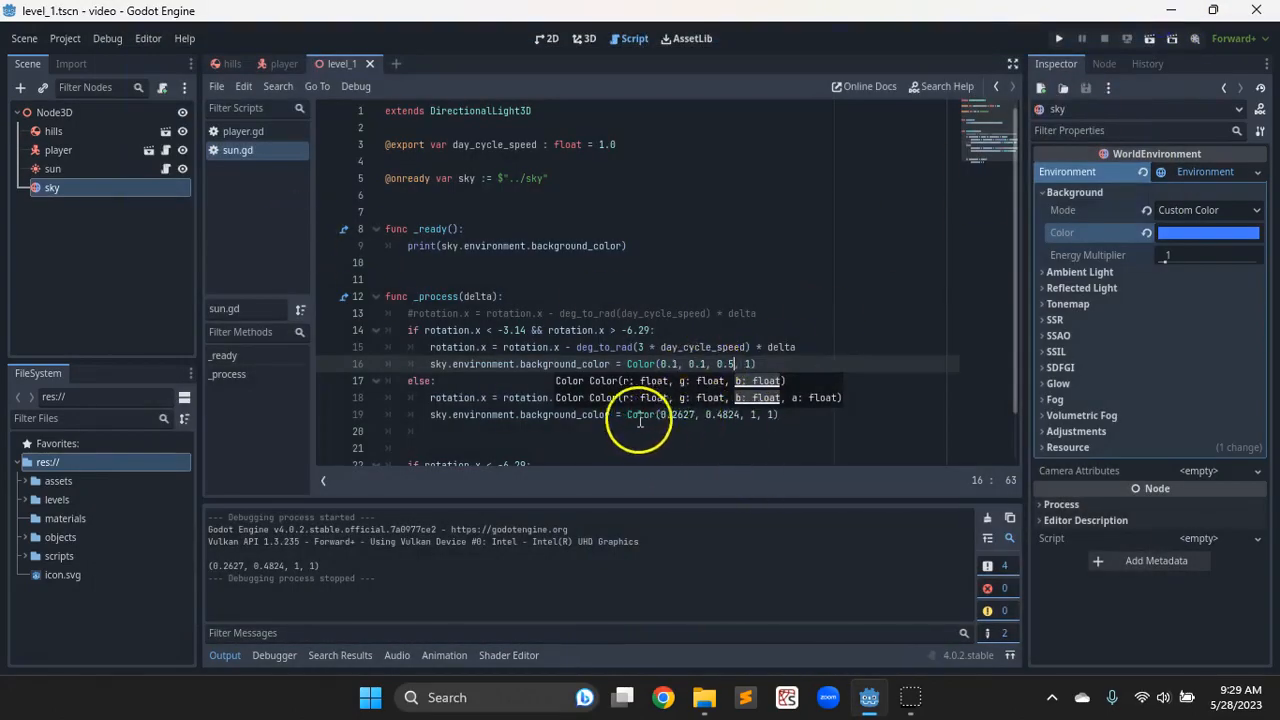
Step: Set the green value of the if branch's Color() to 0.25, save, and test the night sky in a short run
drag(669, 414, 700, 414)
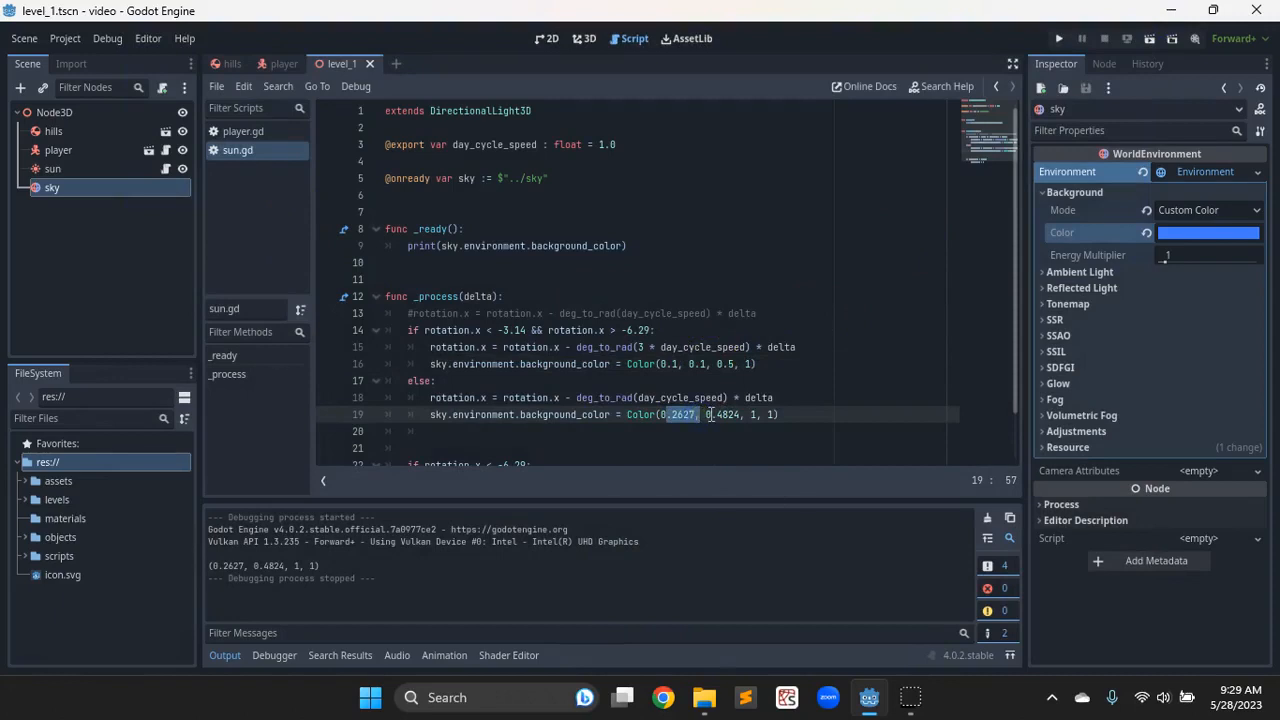
click(707, 414)
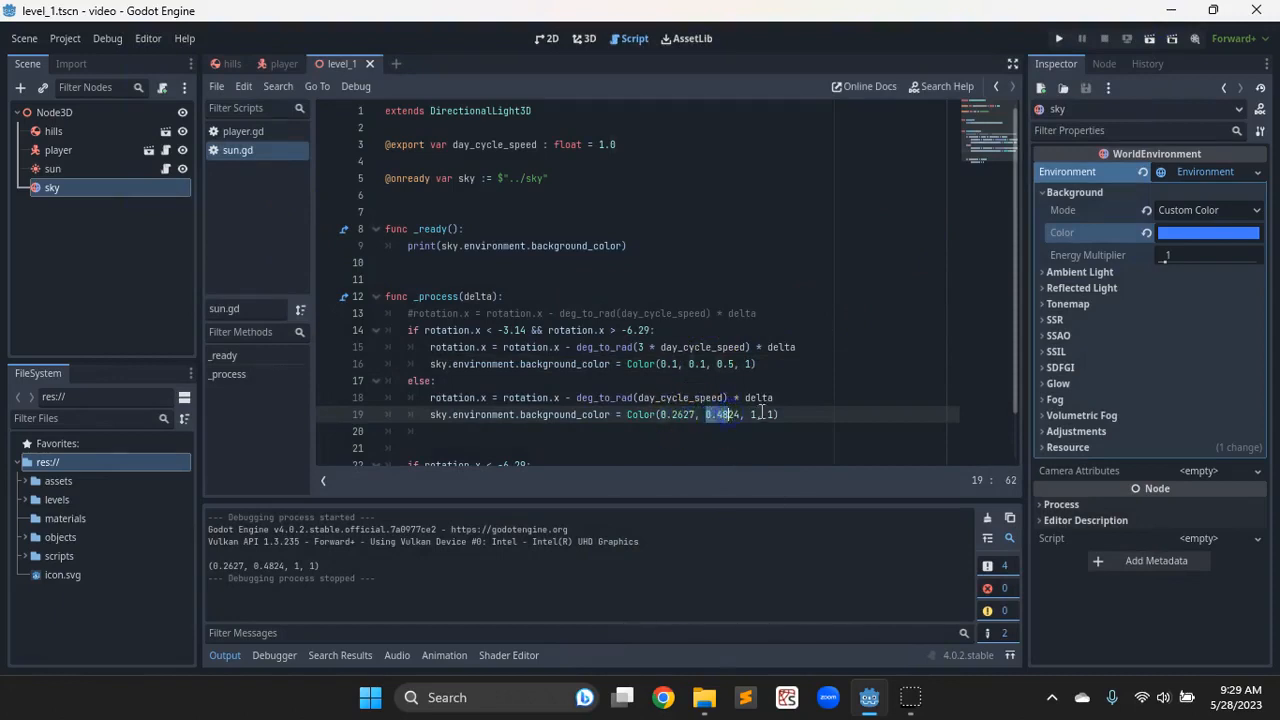
click(706, 364)
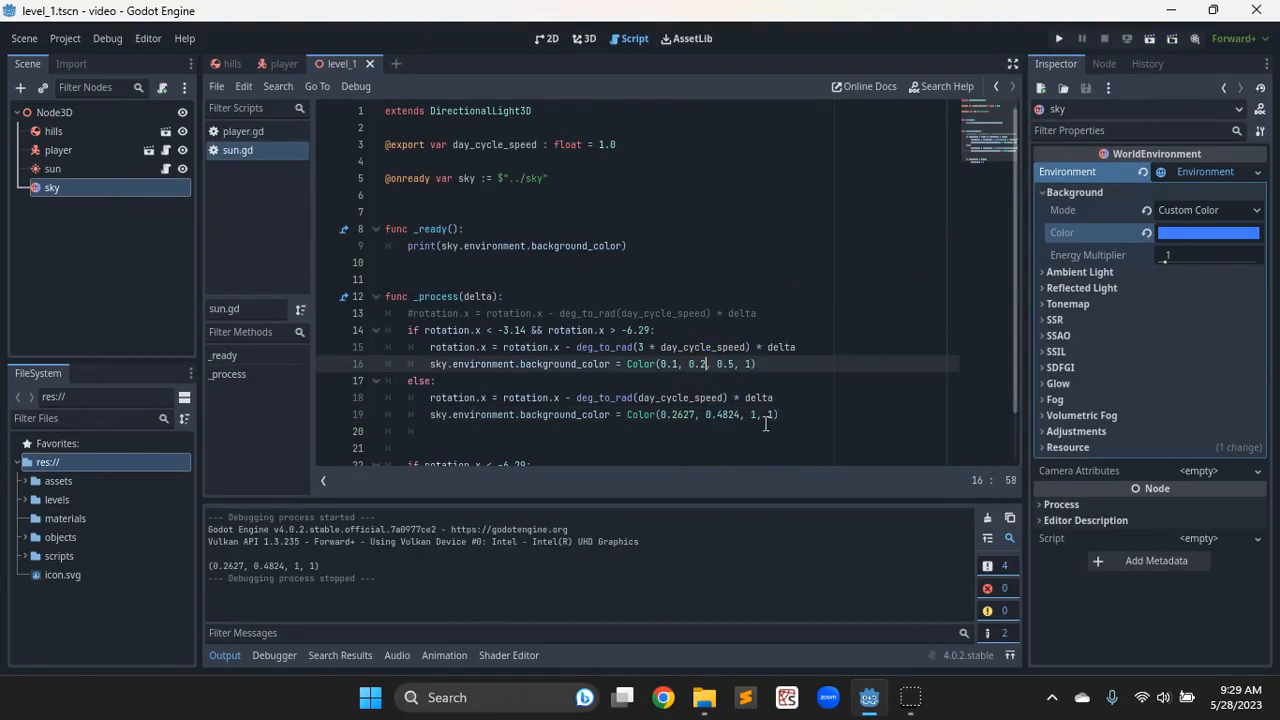
text(5)
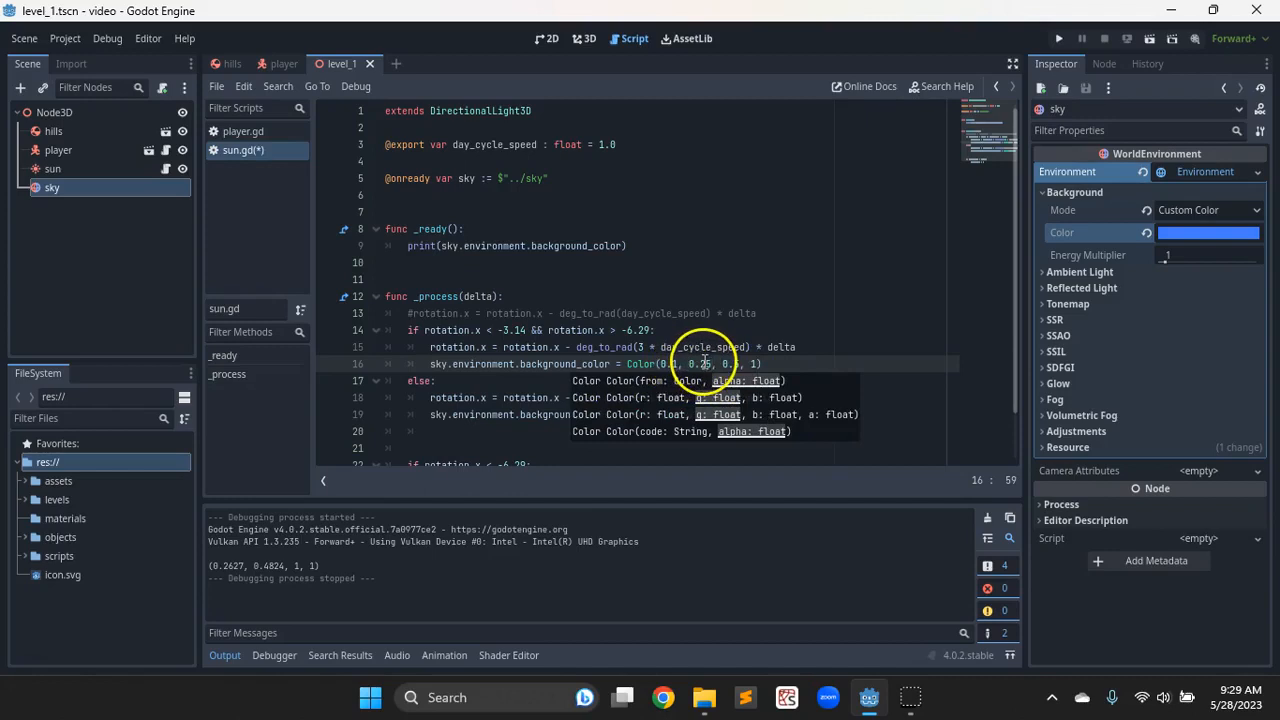
click(775, 350)
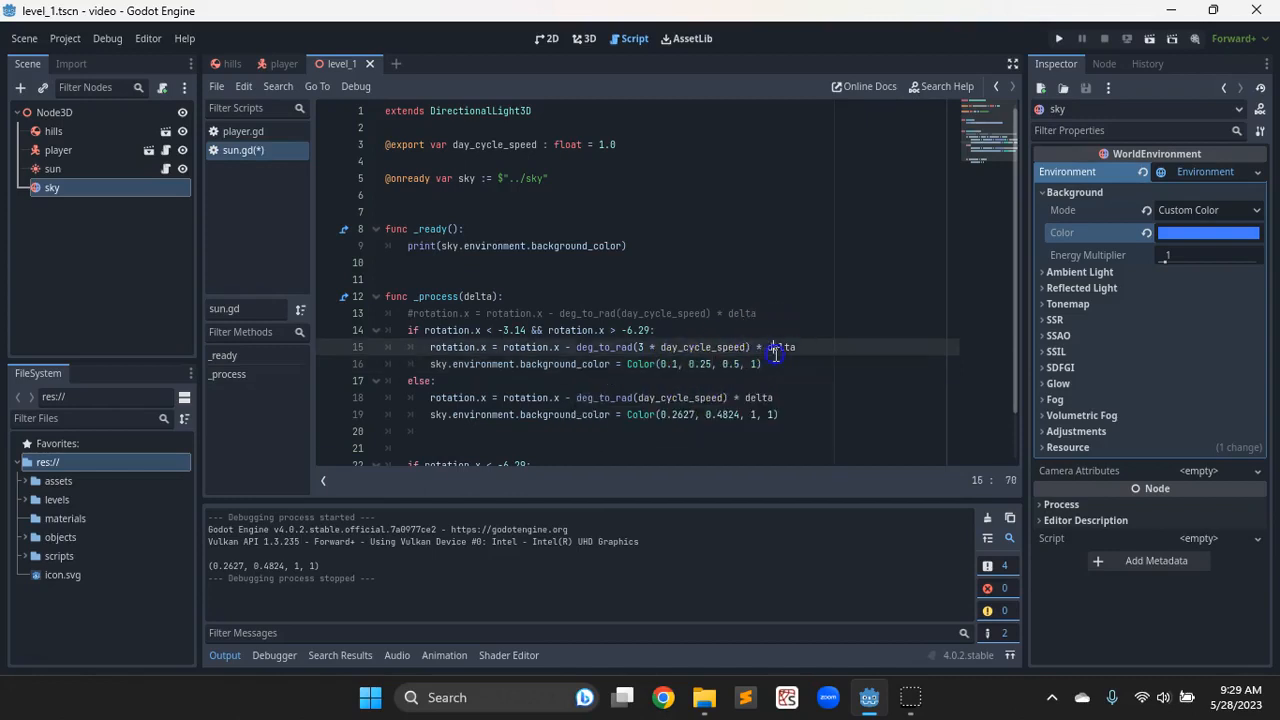
key(ctrl+s)
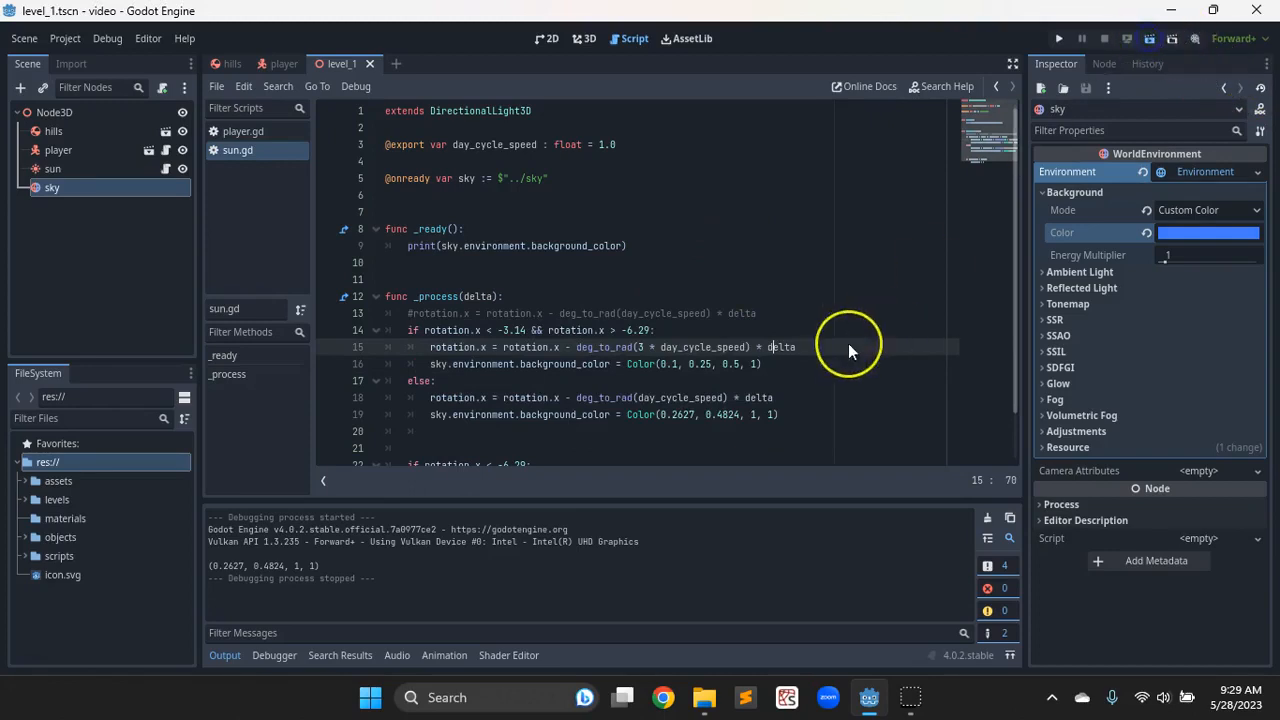
key(F5)
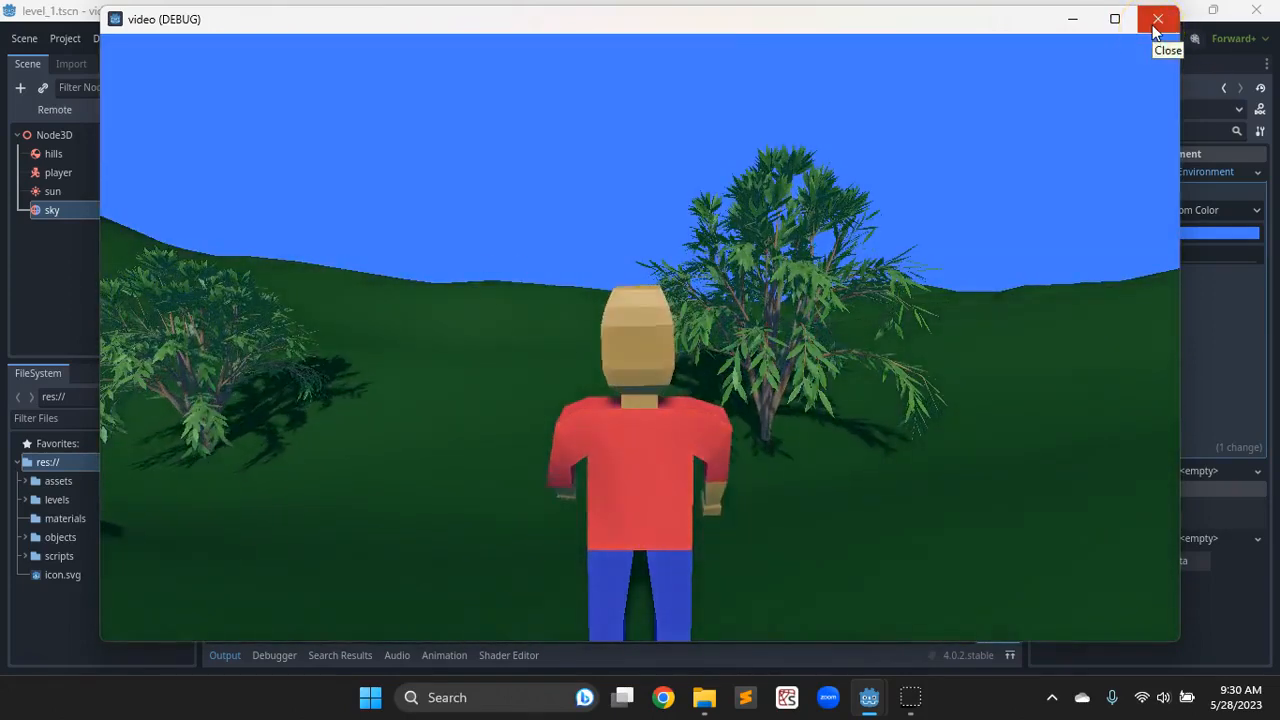
click(1154, 30)
Step: Darken the if branch's color to Color(0.05, 0.12, 0.3, 1) and test the scene through a day-night cycle
click(683, 364)
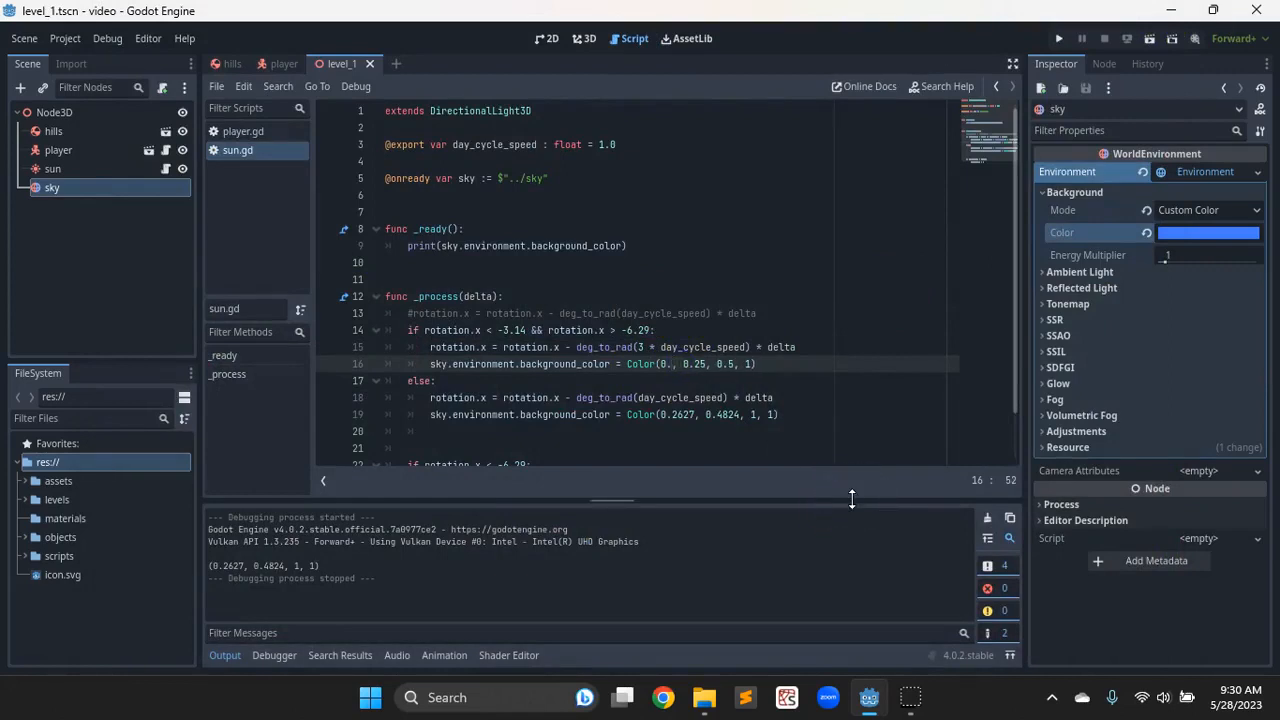
text(05)
key(Right)
key(Right)
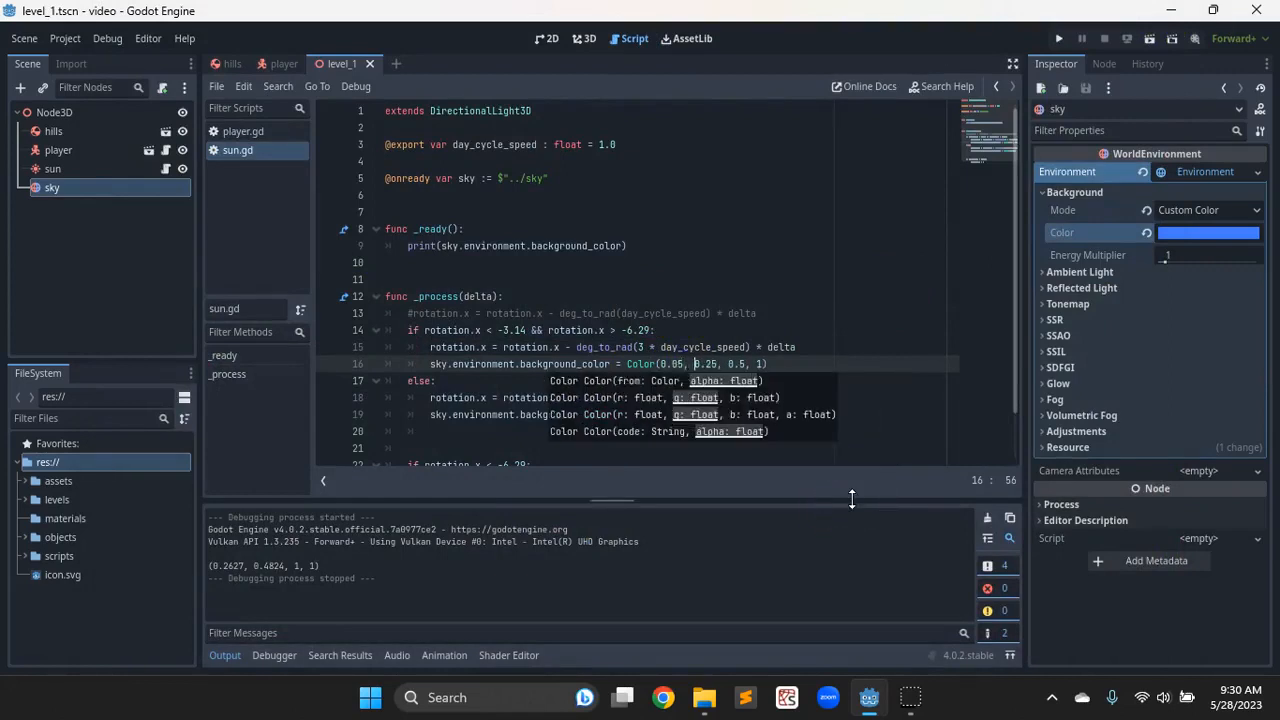
text(2)
key(Right)
key(Right)
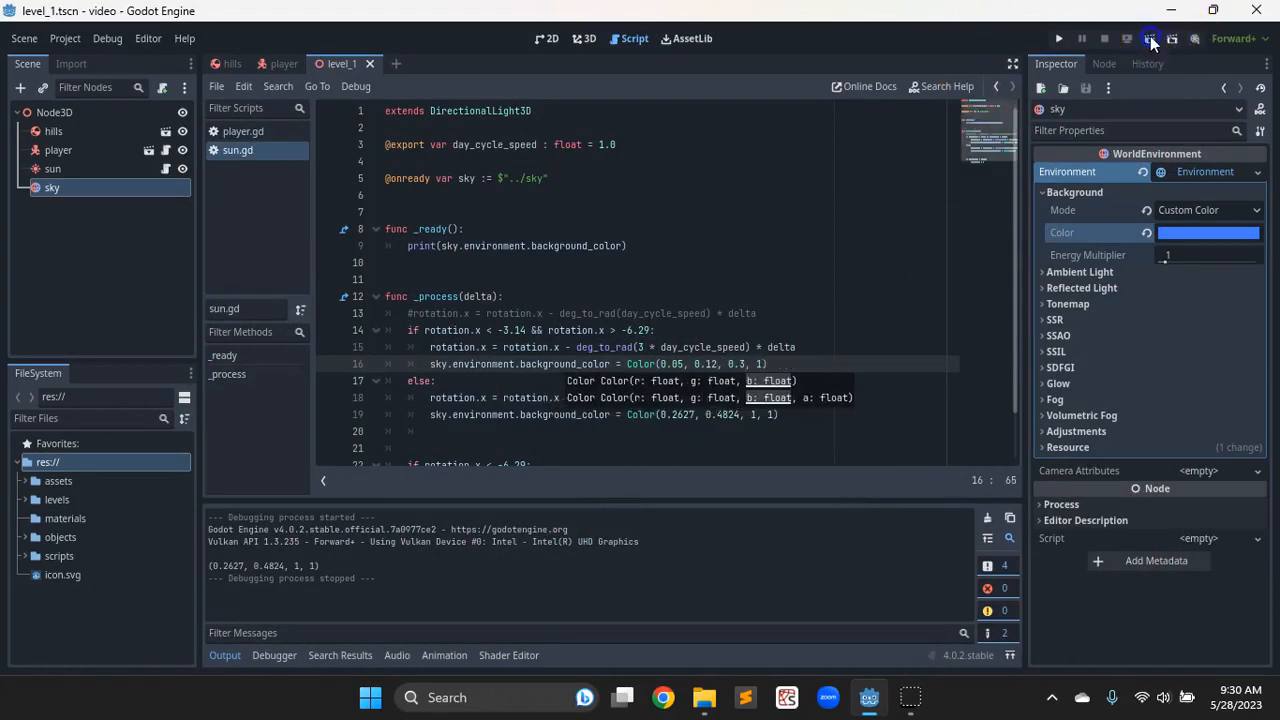
key(F5)
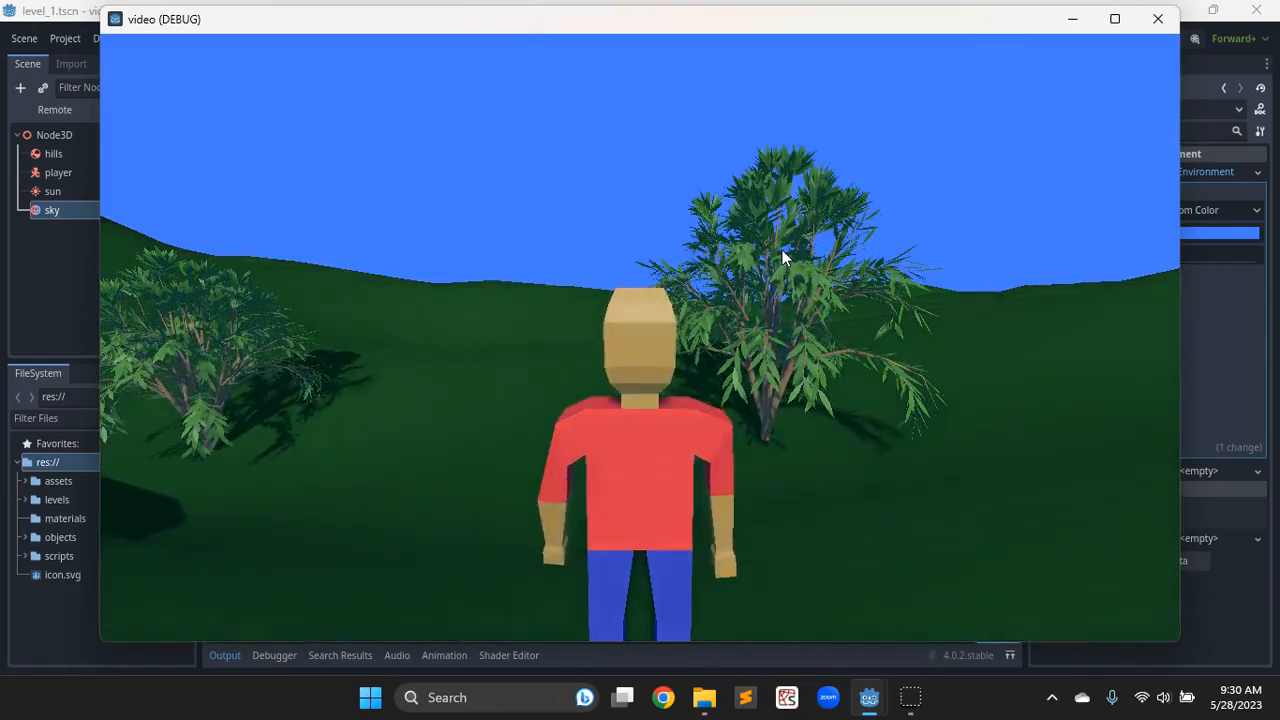
click(1157, 19)
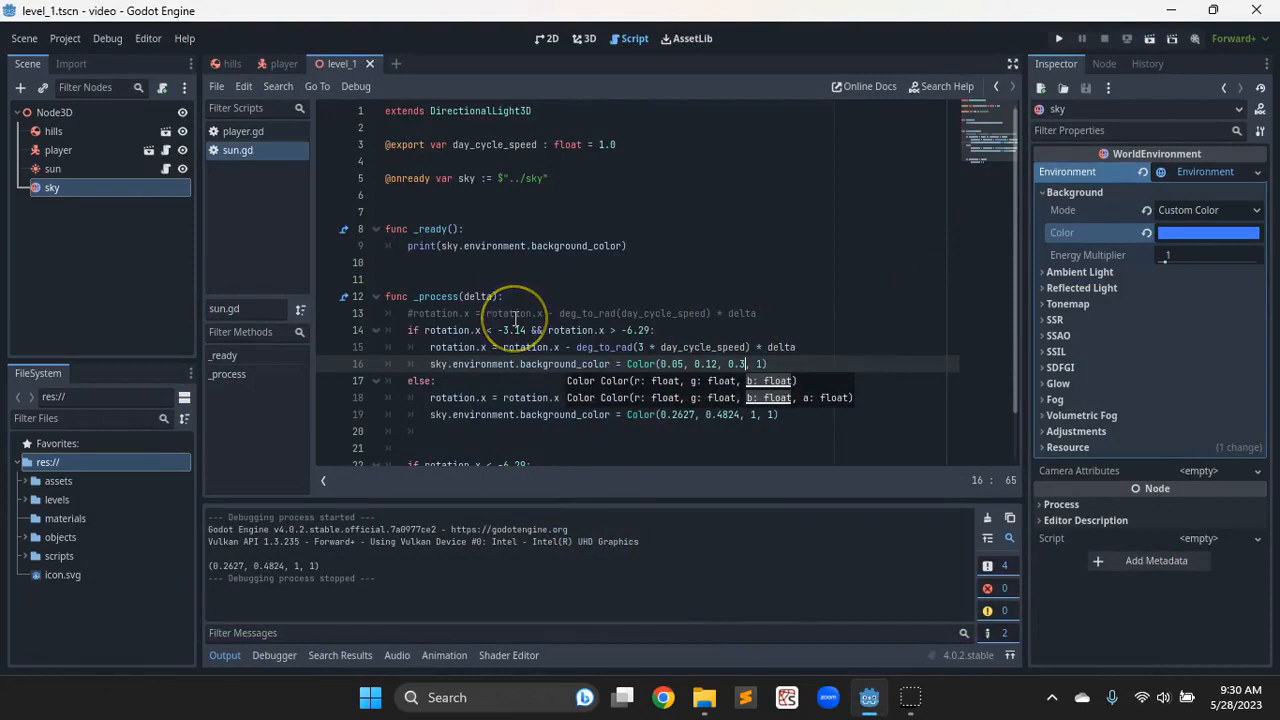
Step: Replace the print statement in the _ready() function with pass and save the script
scroll(516, 318, down, 1)
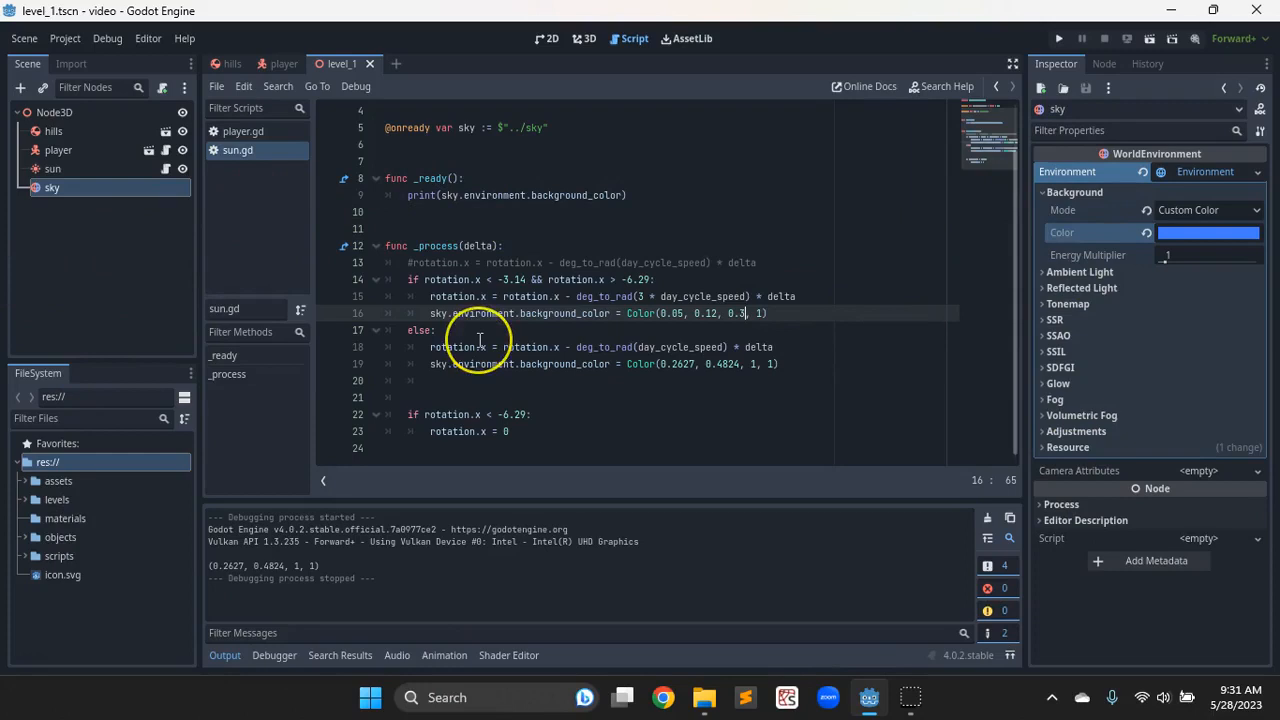
drag(407, 195, 628, 190)
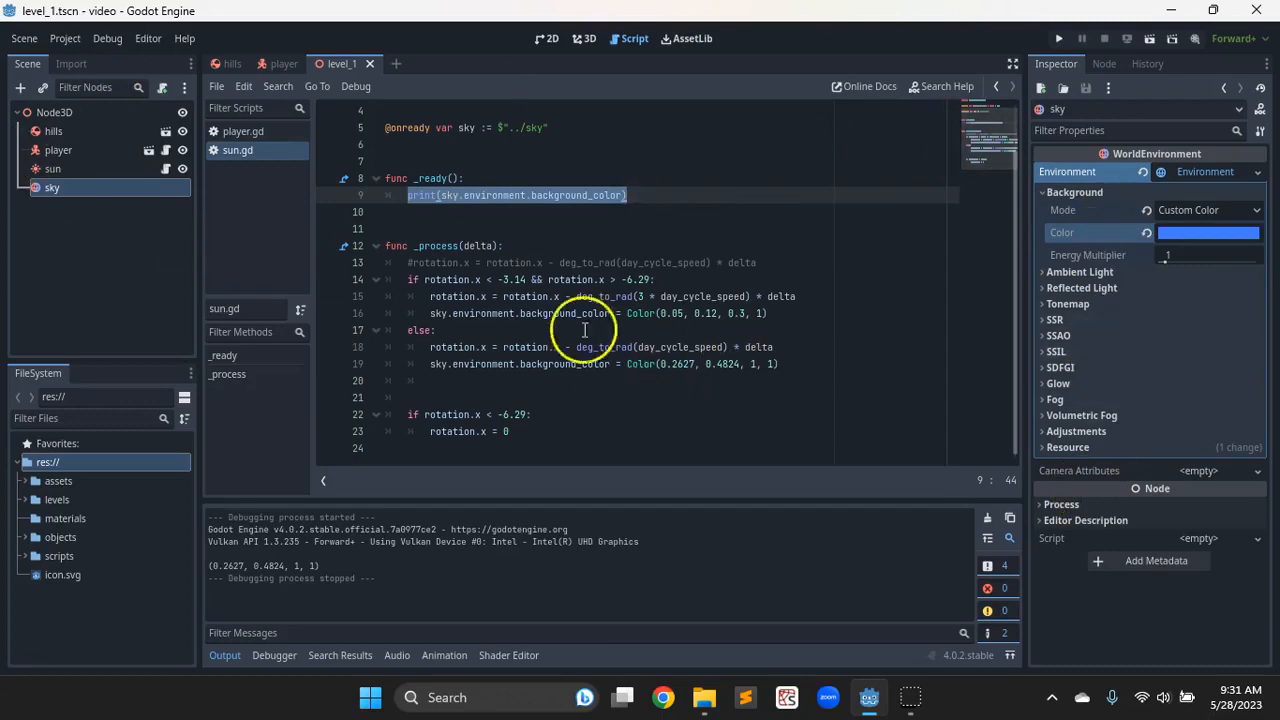
key(BackSpace)
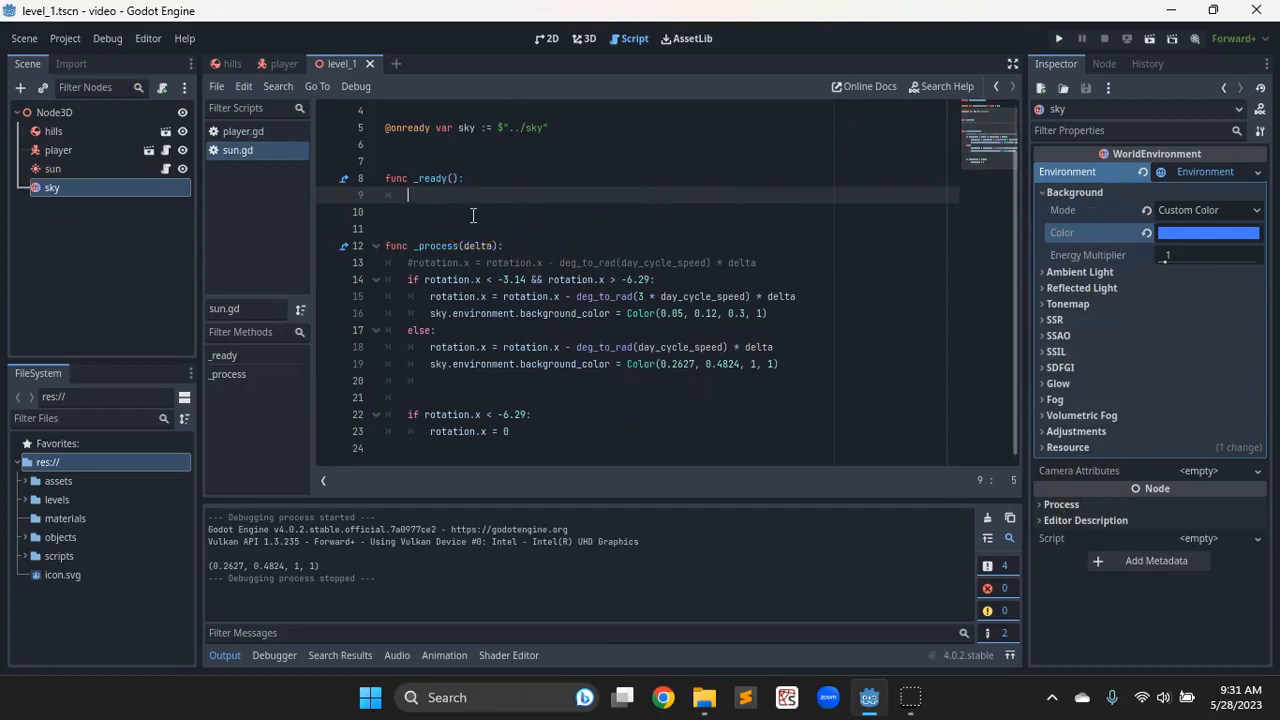
text(pass)
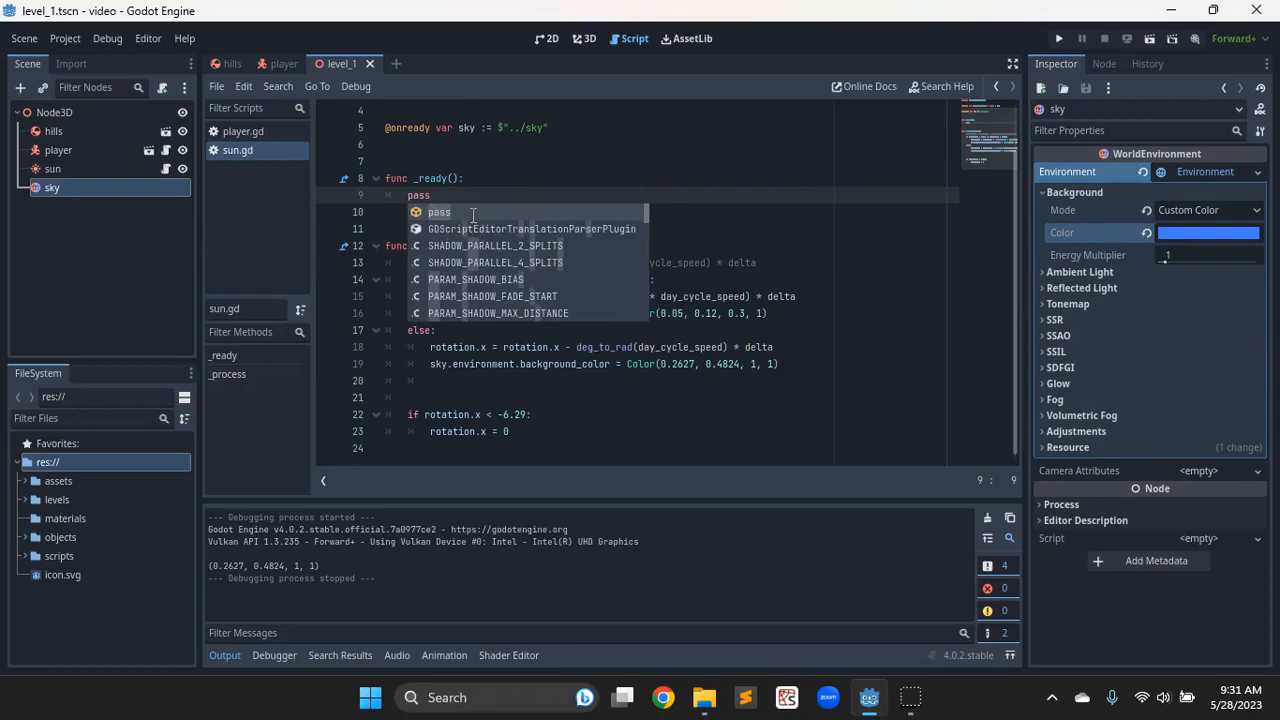
click(474, 197)
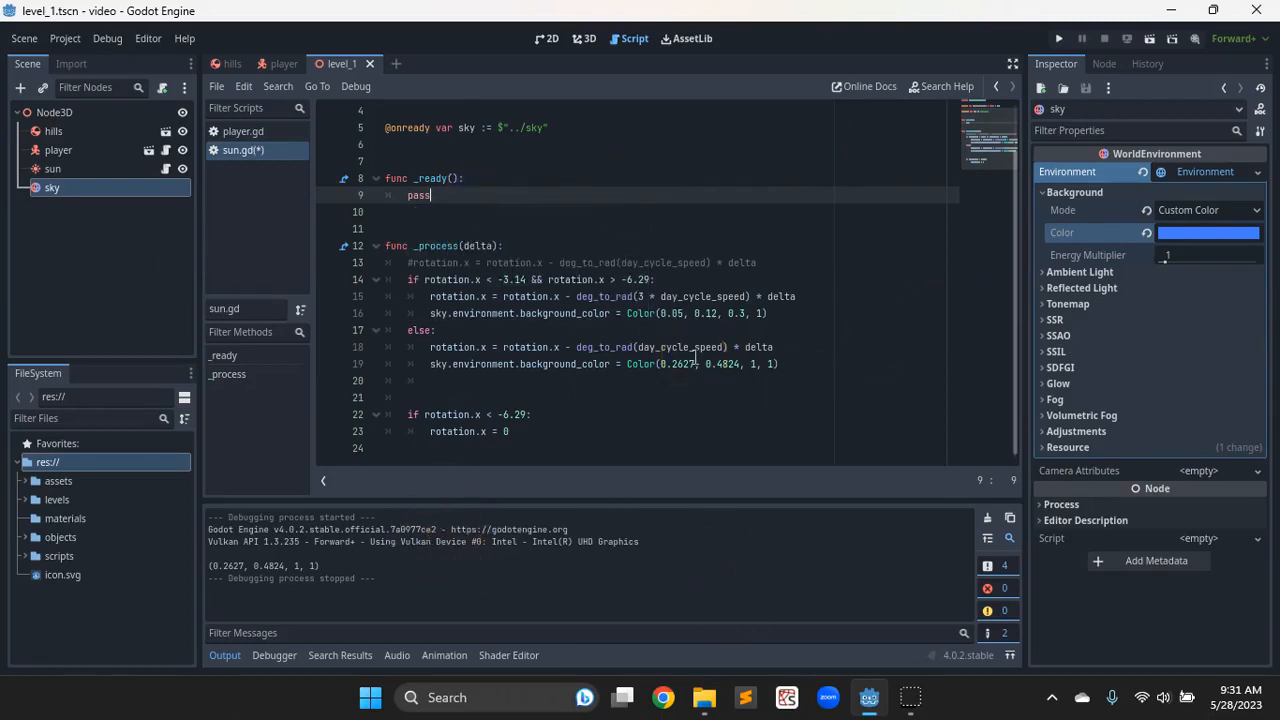
key(ctrl+s)
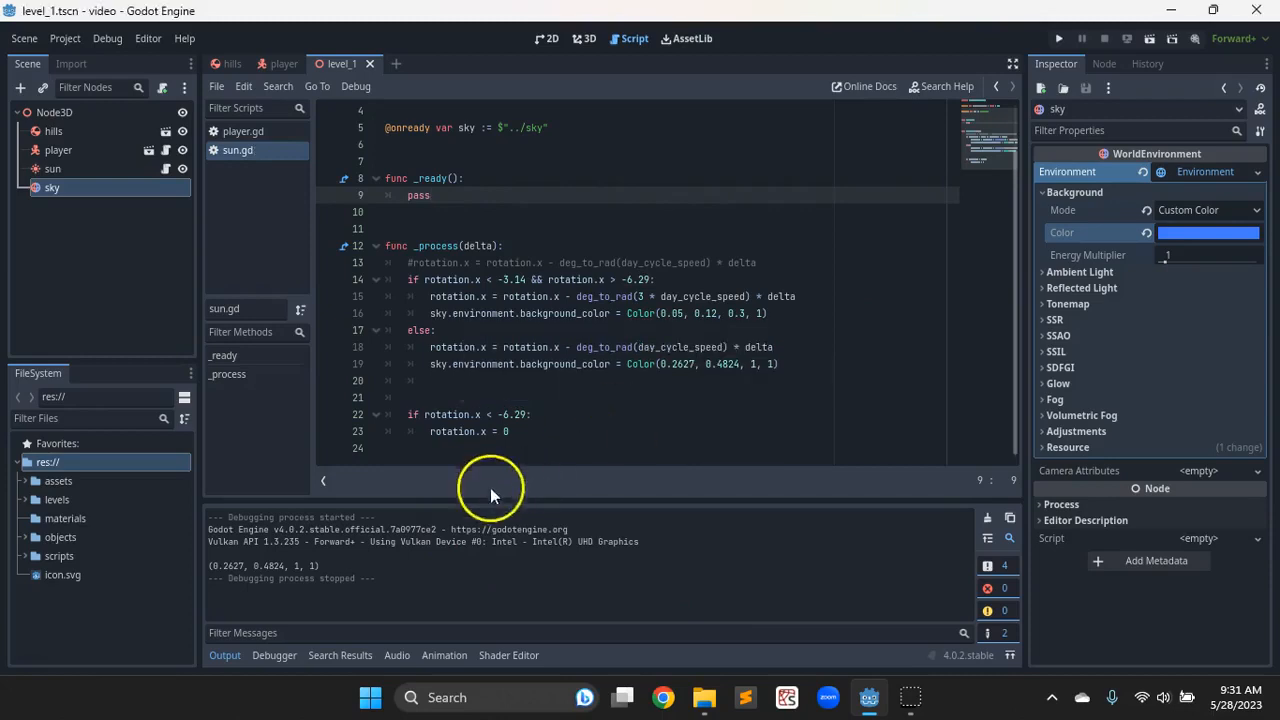